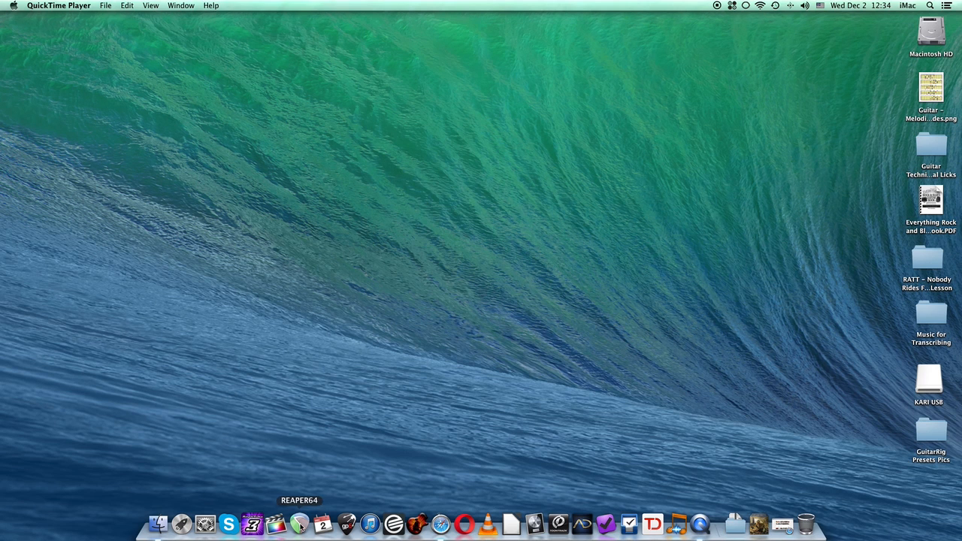
Launch REAPER and minimize its main window
{"action": "left_click", "coordinate": [300, 524]}
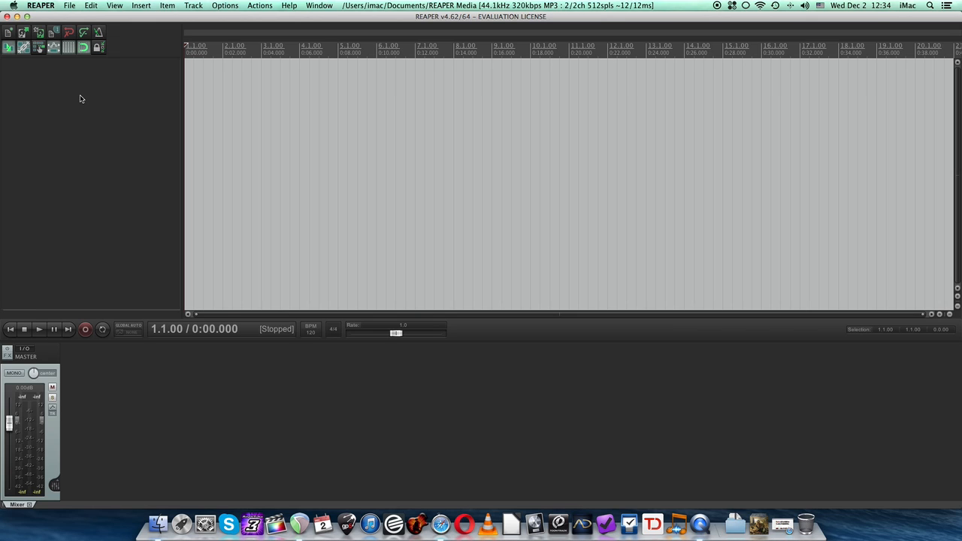
{"action": "left_click", "coordinate": [17, 16]}
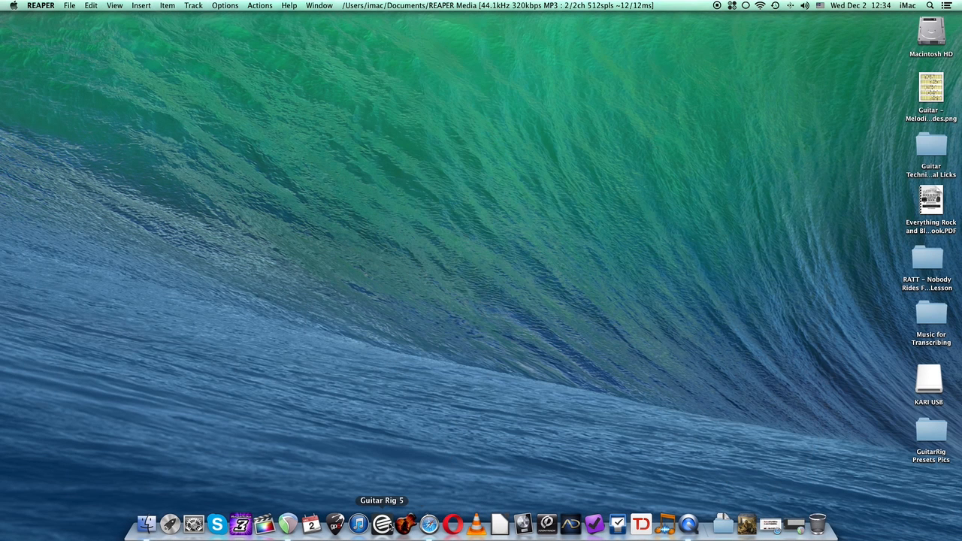
Open the standalone Guitar Rig 5 application, look over its preset list and rack, and close it
{"action": "left_click", "coordinate": [383, 524]}
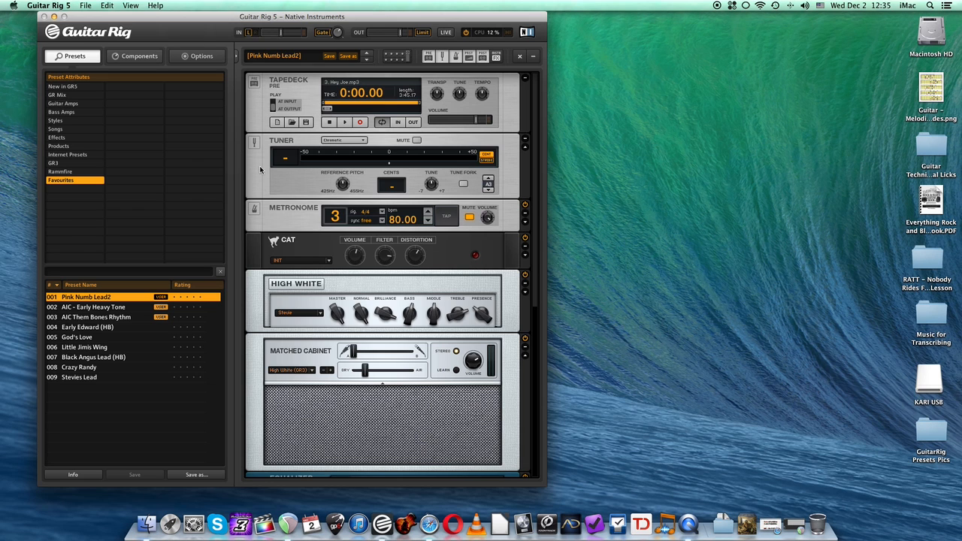
{"action": "left_click_drag", "start_coordinate": [142, 22], "coordinate": [183, 21]}
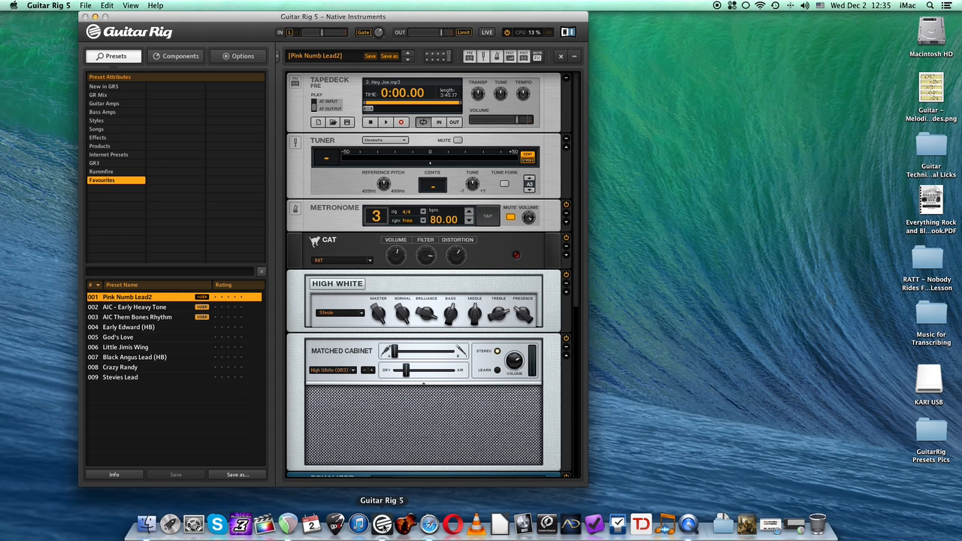
{"action": "right_click", "coordinate": [385, 525]}
{"action": "left_click", "coordinate": [388, 493]}
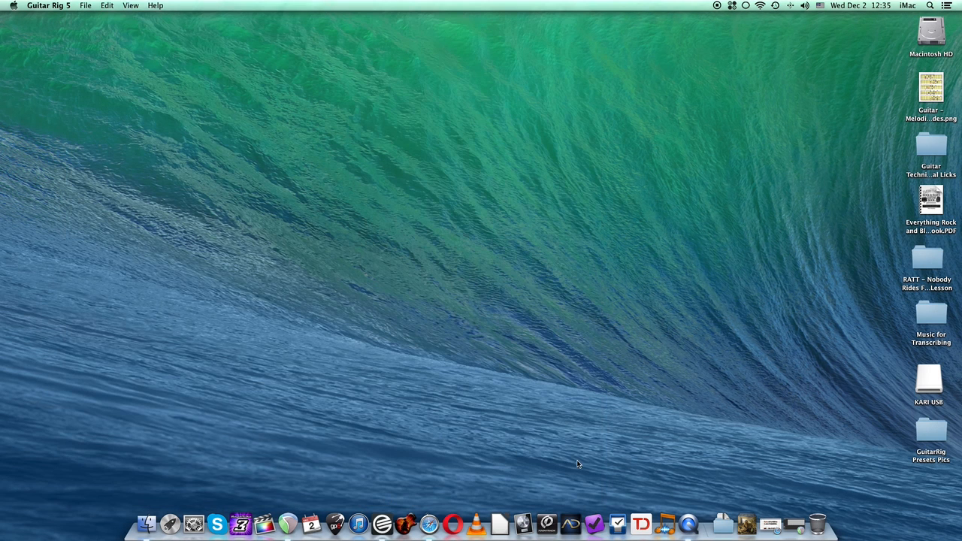
Restore the REAPER window and choose JamVOX as the audio device in the preferences
{"action": "left_click", "coordinate": [800, 512]}
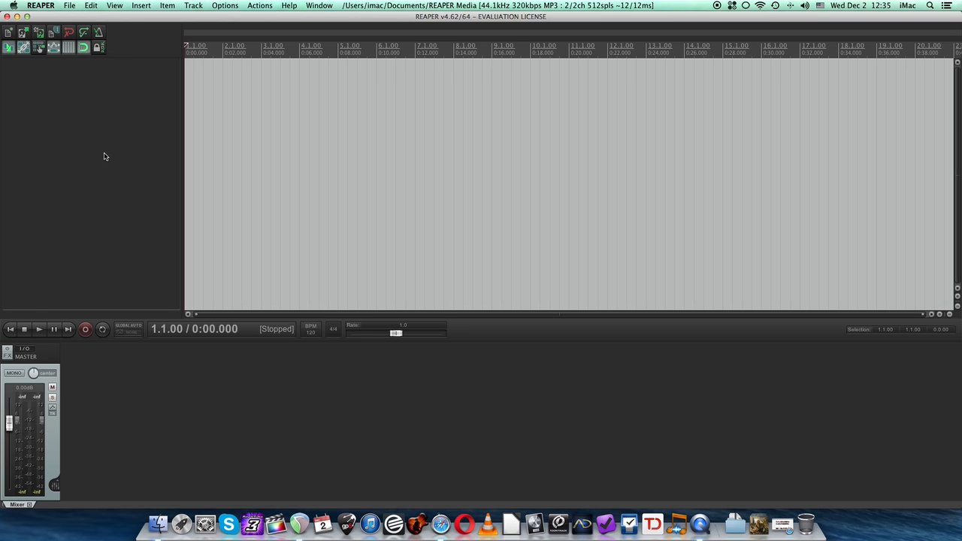
{"action": "left_click", "coordinate": [220, 5]}
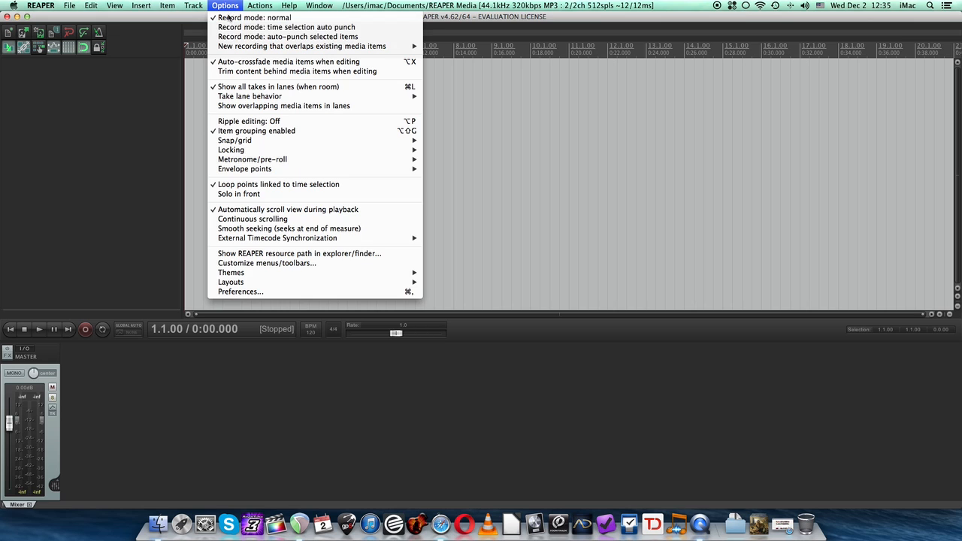
{"action": "left_click", "coordinate": [242, 292]}
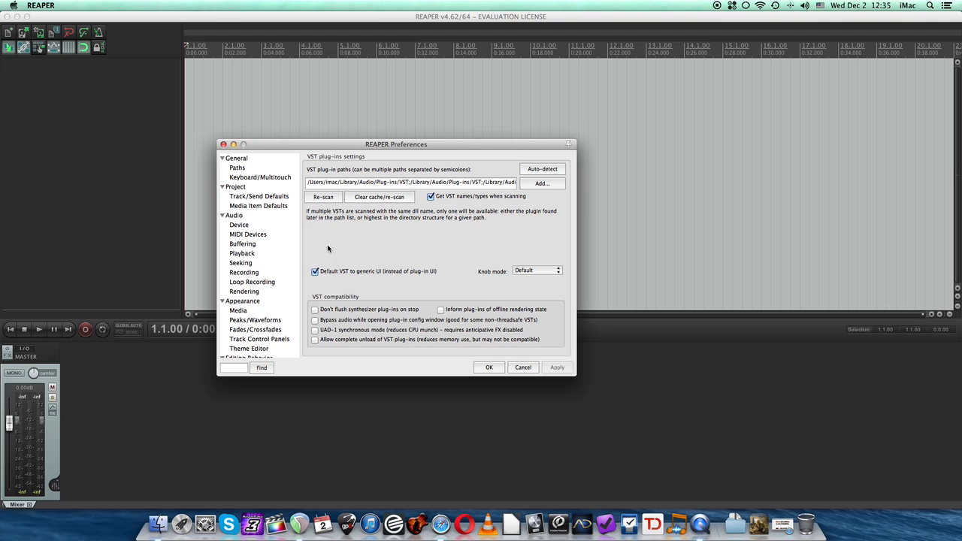
{"action": "left_click", "coordinate": [233, 216]}
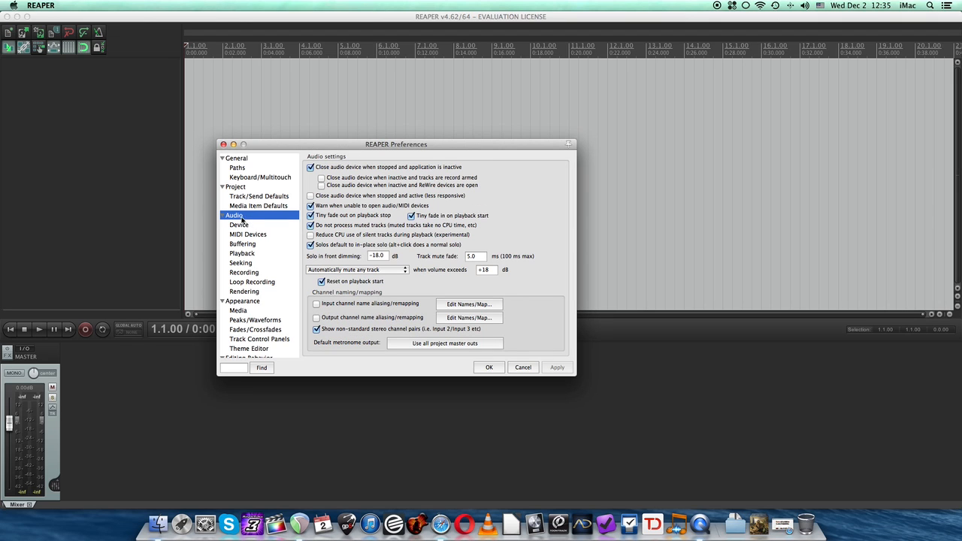
{"action": "left_click", "coordinate": [243, 226]}
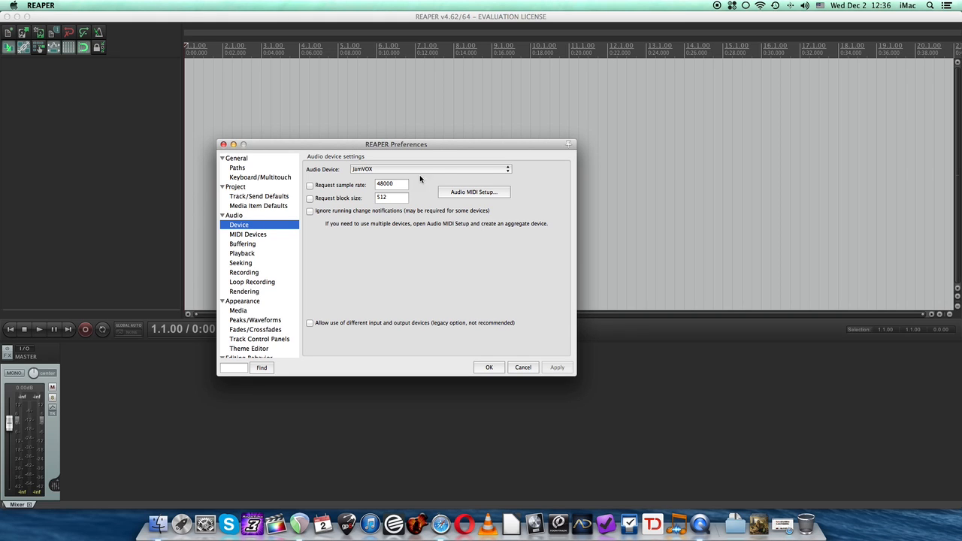
{"action": "left_click", "coordinate": [506, 172]}
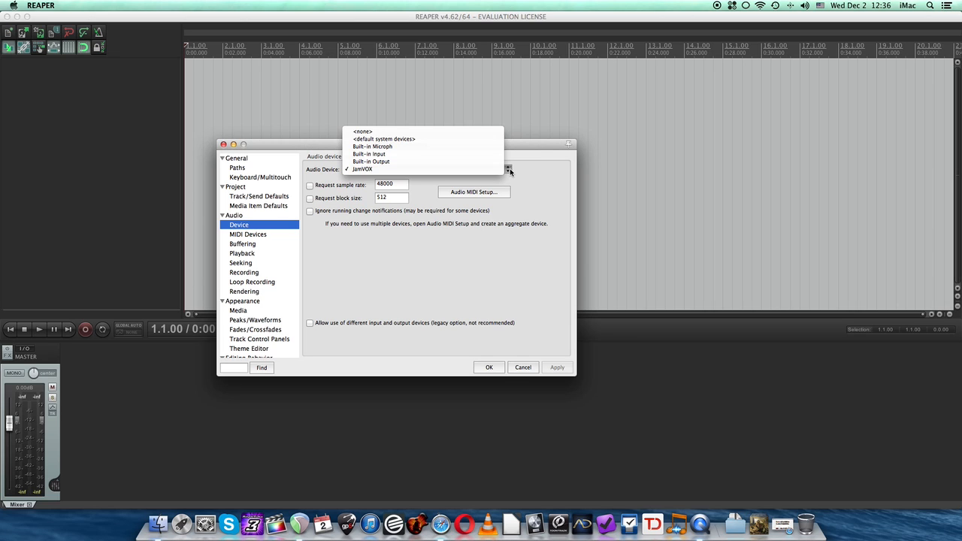
{"action": "left_click", "coordinate": [462, 170]}
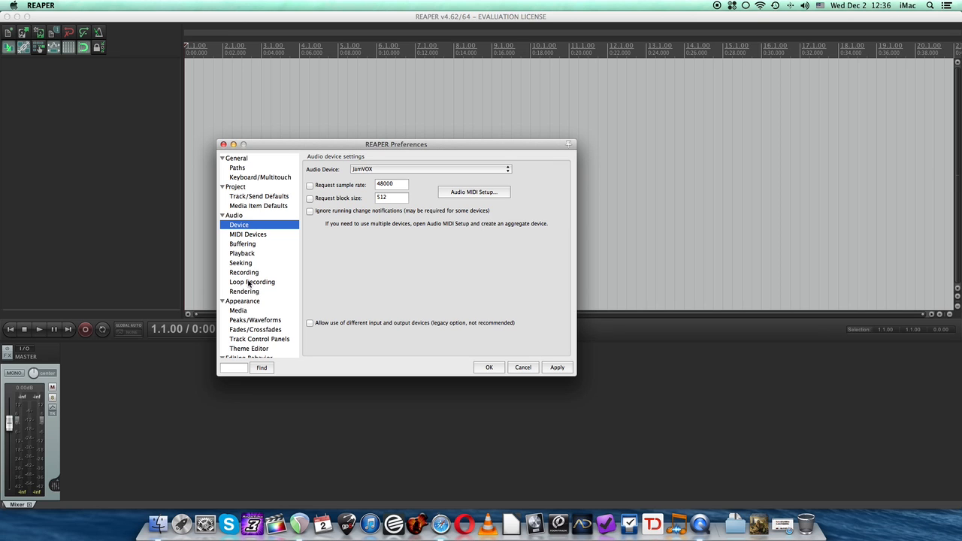
Bring up the VST plug-in settings in the preferences to check the plug-in paths
{"action": "scroll", "coordinate": [266, 263], "scroll_direction": "down", "scroll_amount": 1}
{"action": "scroll", "coordinate": [267, 262], "scroll_direction": "down", "scroll_amount": 4}
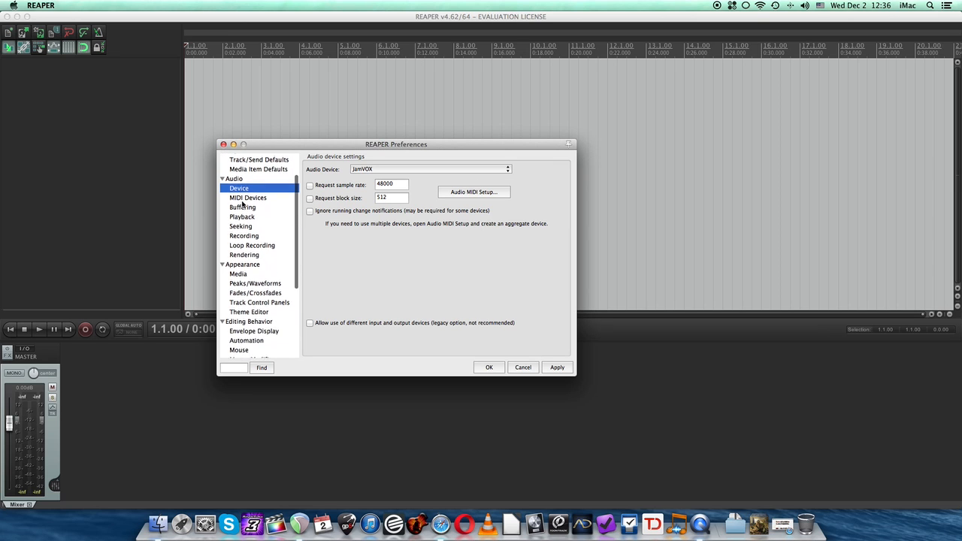
{"action": "scroll", "coordinate": [256, 230], "scroll_direction": "down", "scroll_amount": 6}
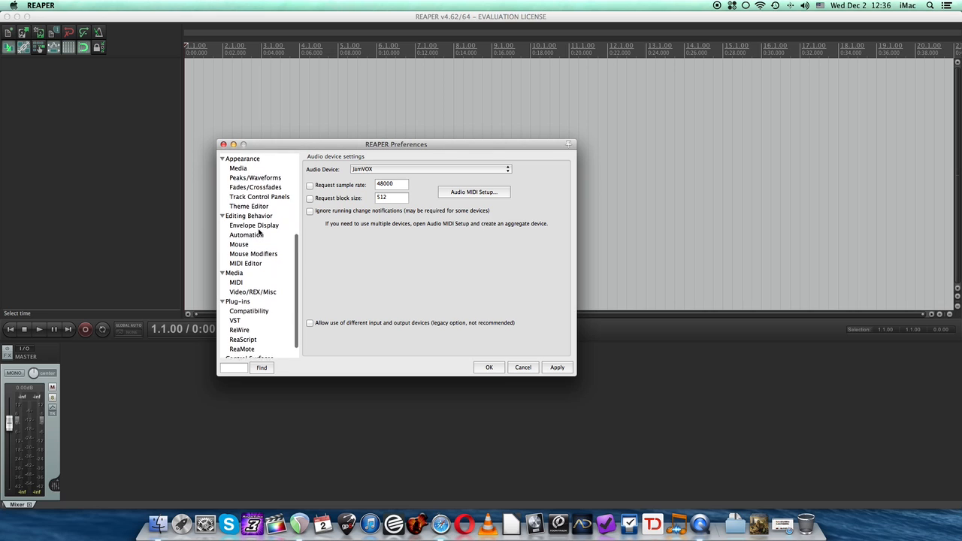
{"action": "scroll", "coordinate": [262, 302], "scroll_direction": "down", "scroll_amount": 1}
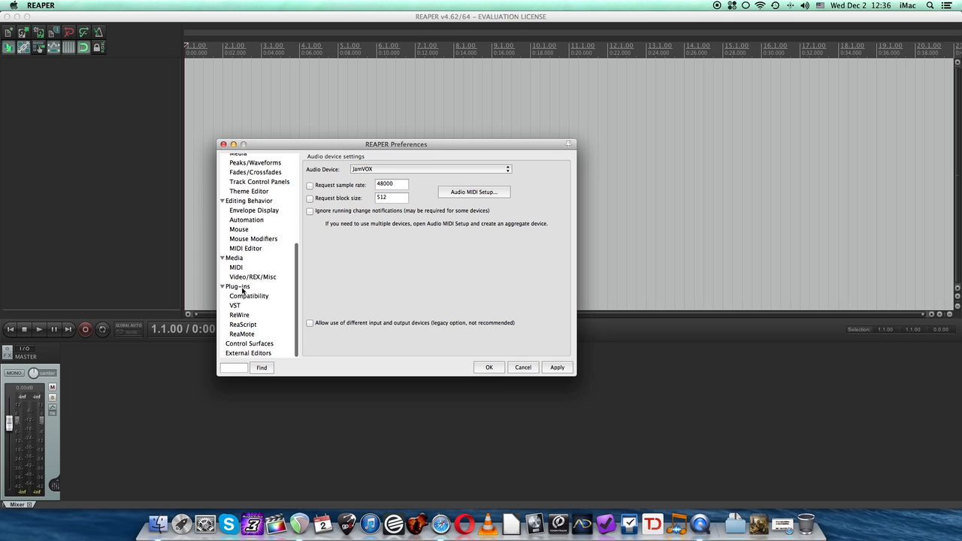
{"action": "left_click", "coordinate": [236, 289]}
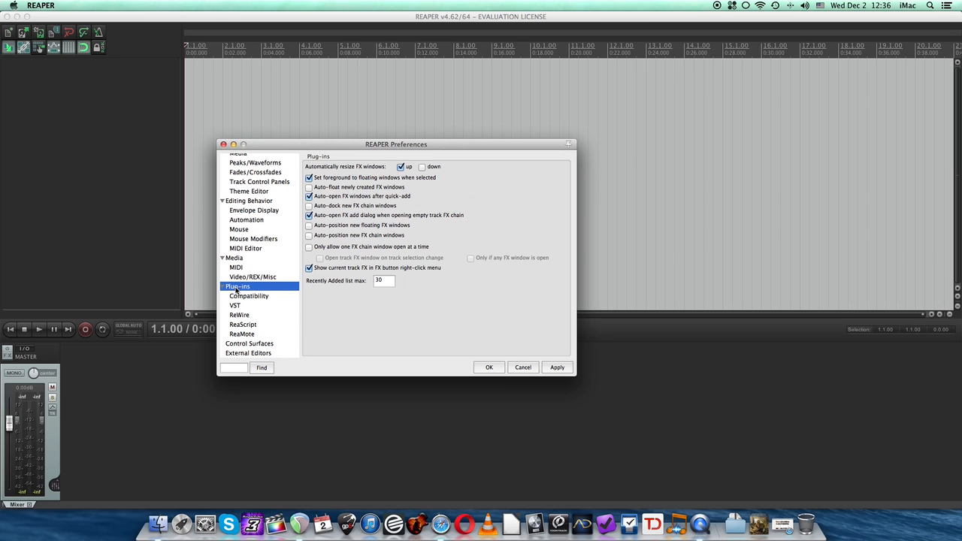
{"action": "scroll", "coordinate": [269, 303], "scroll_direction": "down", "scroll_amount": 2}
{"action": "left_click", "coordinate": [237, 306]}
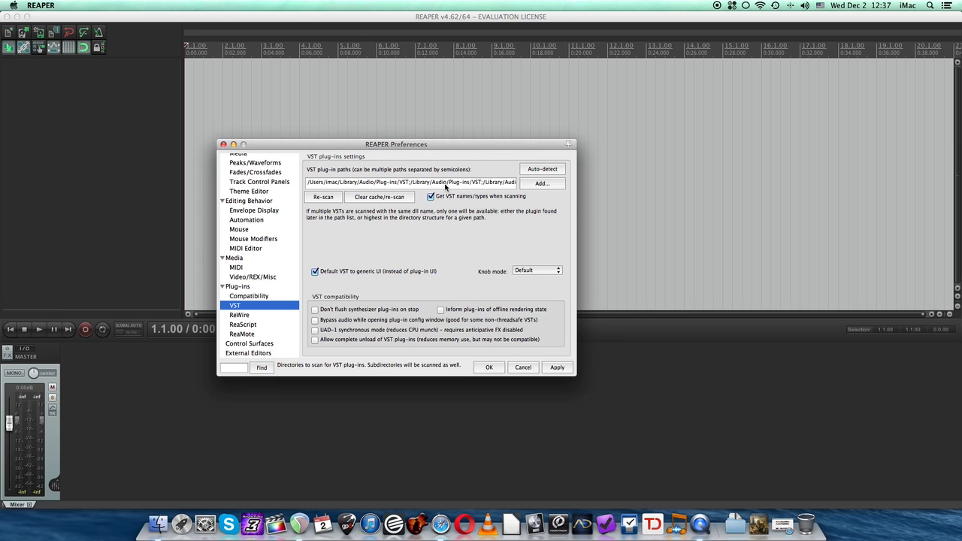
Browse to the Library/Audio/Plug-Ins/VST folder as a plug-in path, leave without adding it, and accept the preferences
{"action": "left_click", "coordinate": [542, 183]}
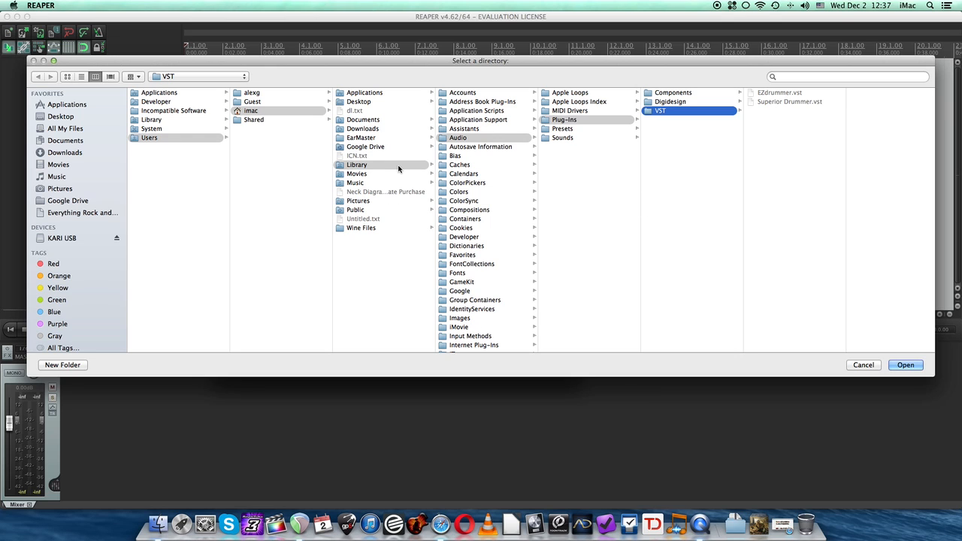
{"action": "left_click", "coordinate": [176, 121]}
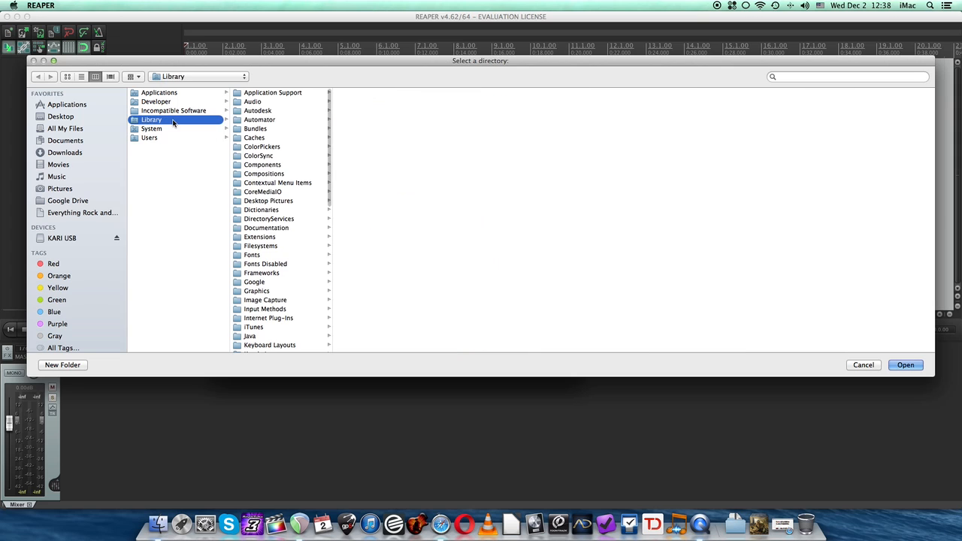
{"action": "left_click", "coordinate": [259, 105]}
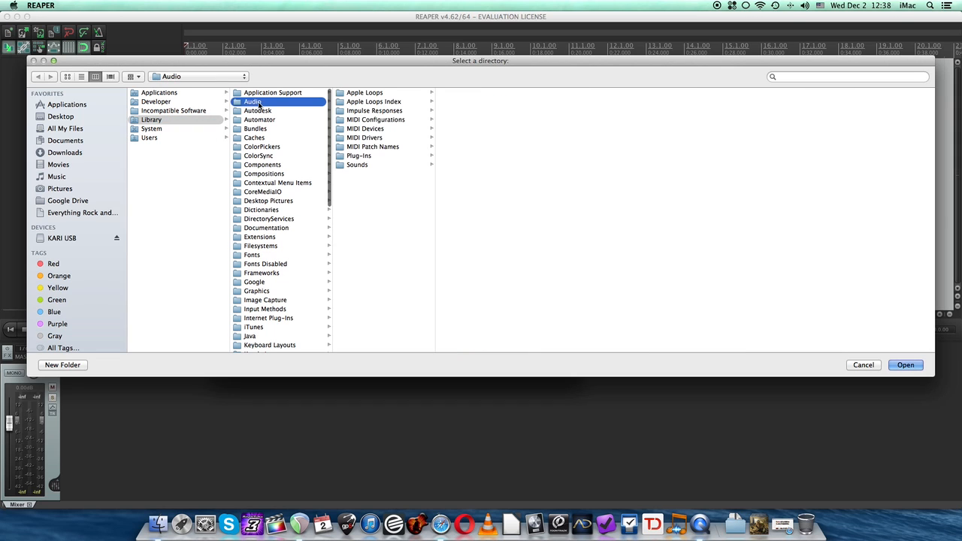
{"action": "left_click", "coordinate": [362, 158]}
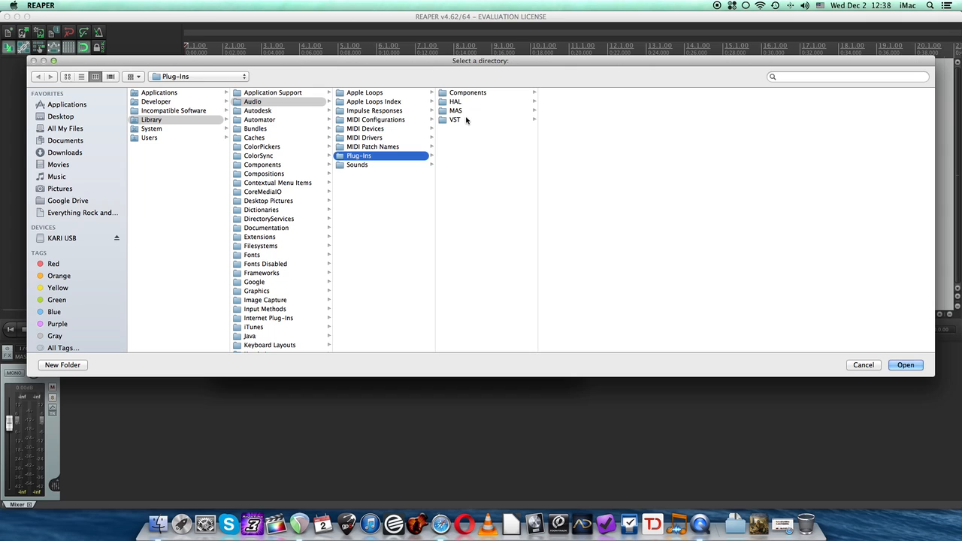
{"action": "left_click", "coordinate": [466, 120]}
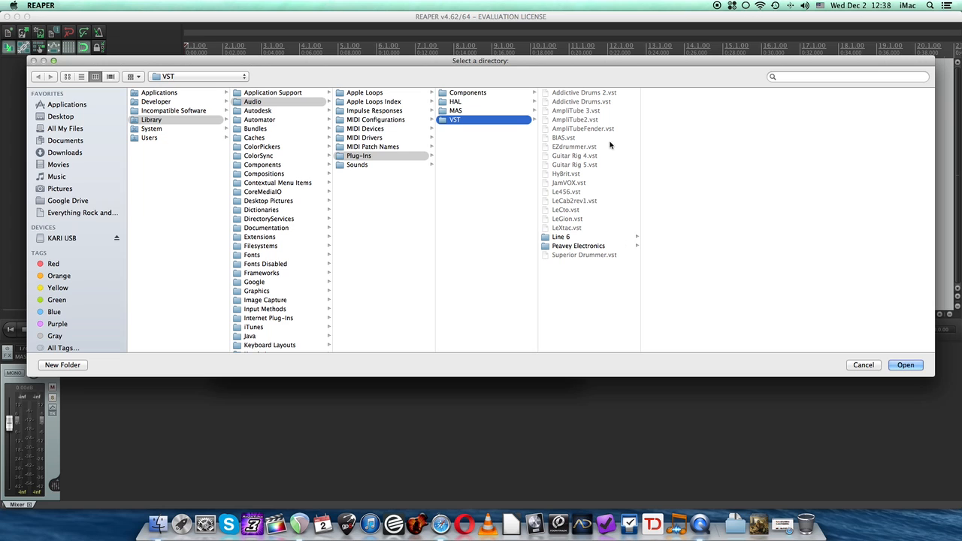
{"action": "left_click", "coordinate": [862, 365]}
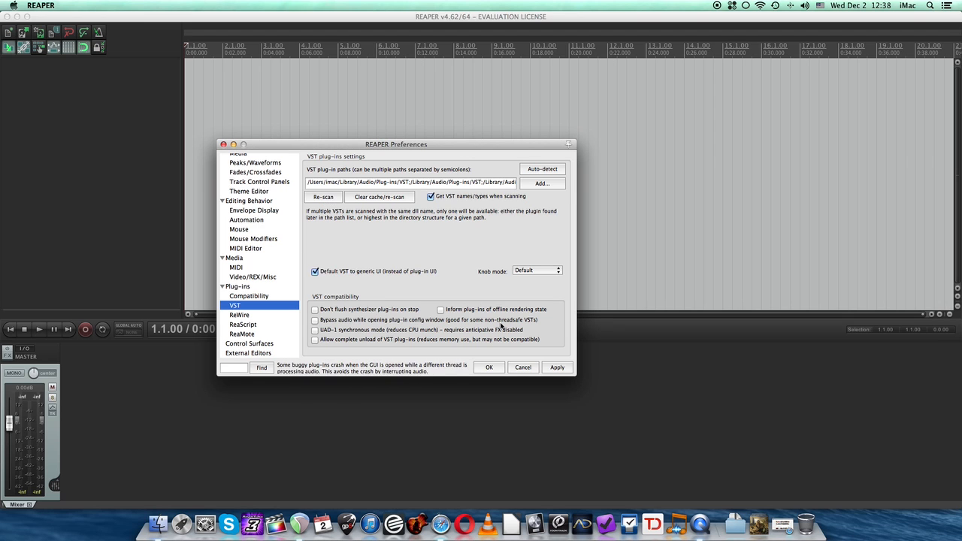
{"action": "left_click", "coordinate": [490, 368]}
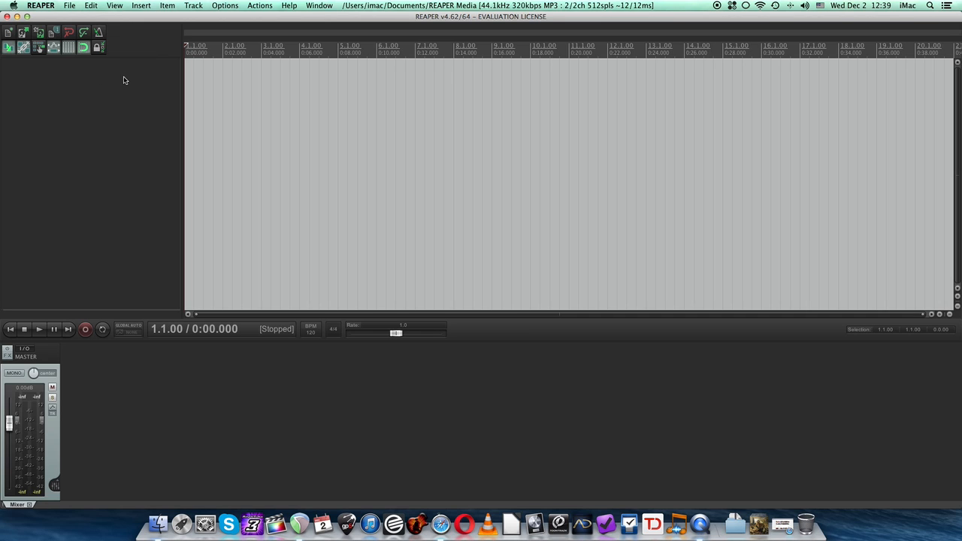
Add a first track to the empty project
{"action": "double_click", "coordinate": [116, 78]}
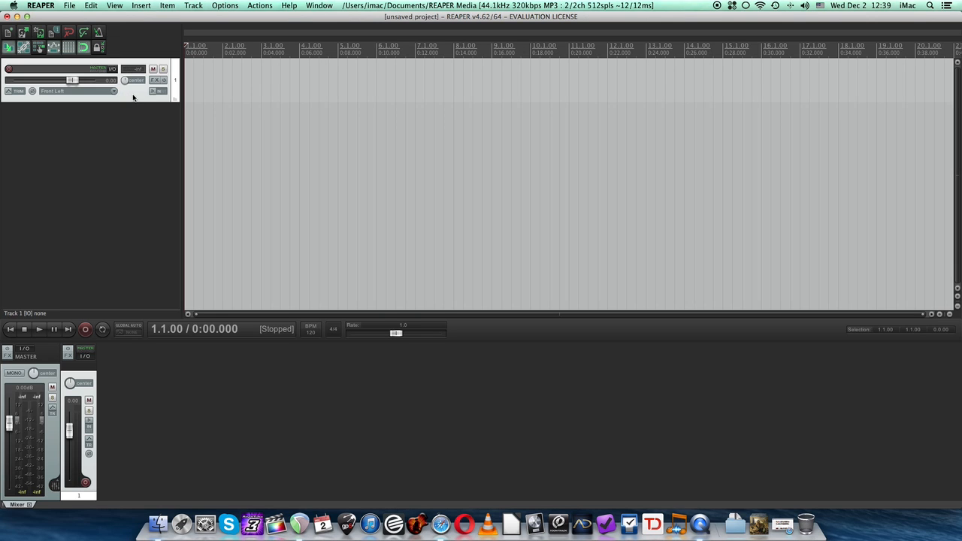
Insert a second track below the first one and delete it again
{"action": "left_click", "coordinate": [193, 5]}
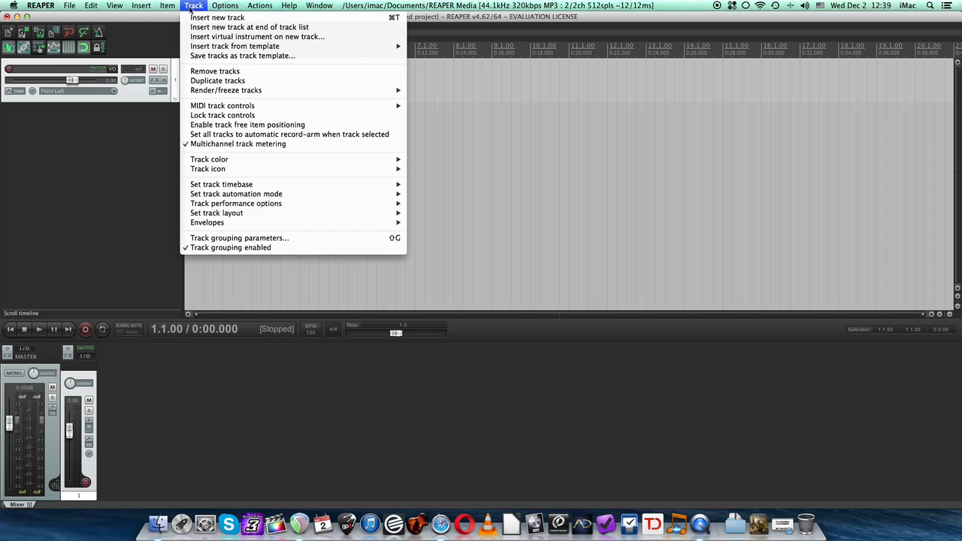
{"action": "left_click", "coordinate": [214, 18]}
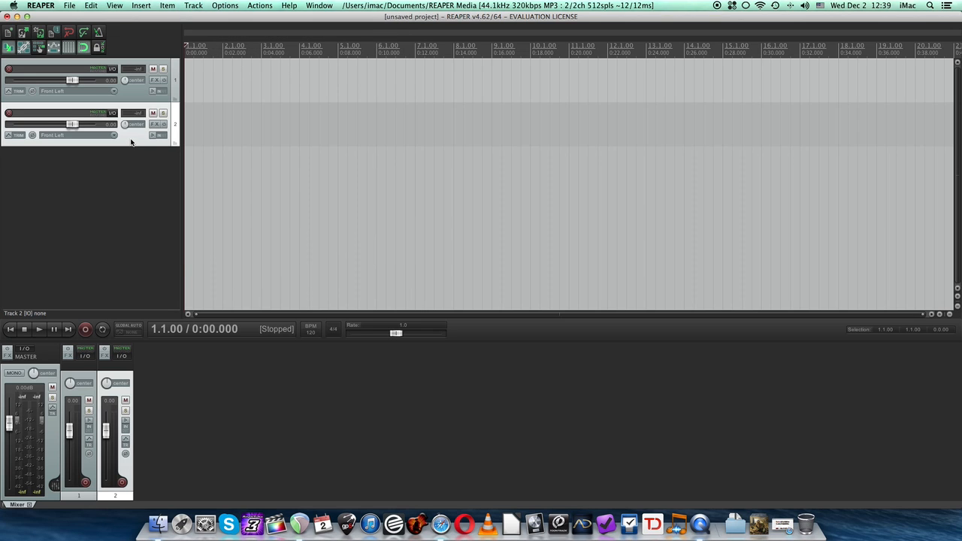
{"action": "key", "text": "Delete"}
{"action": "left_click", "coordinate": [138, 97]}
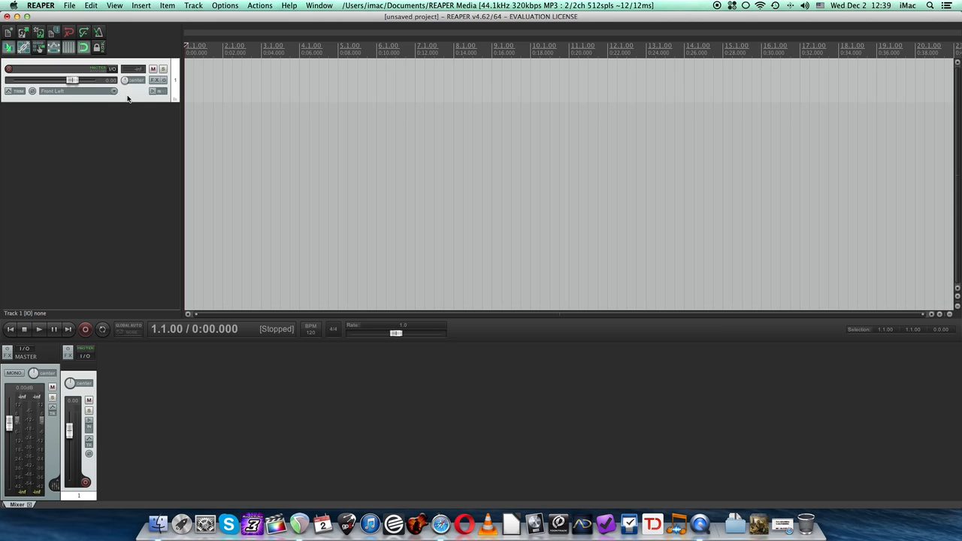
Check the input choices of track 1, including its mono channels, keeping Front Left
{"action": "left_click", "coordinate": [114, 92]}
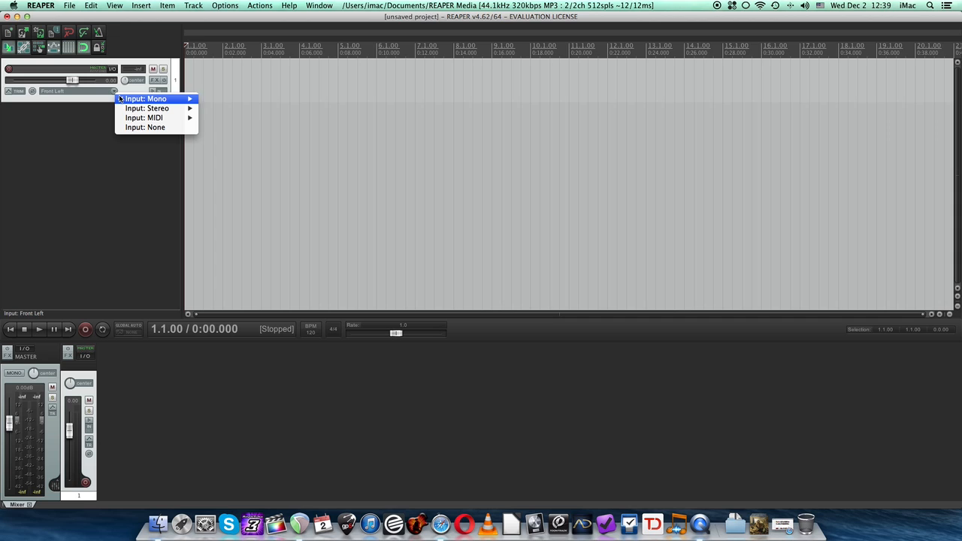
{"action": "mouse_move", "coordinate": [136, 100]}
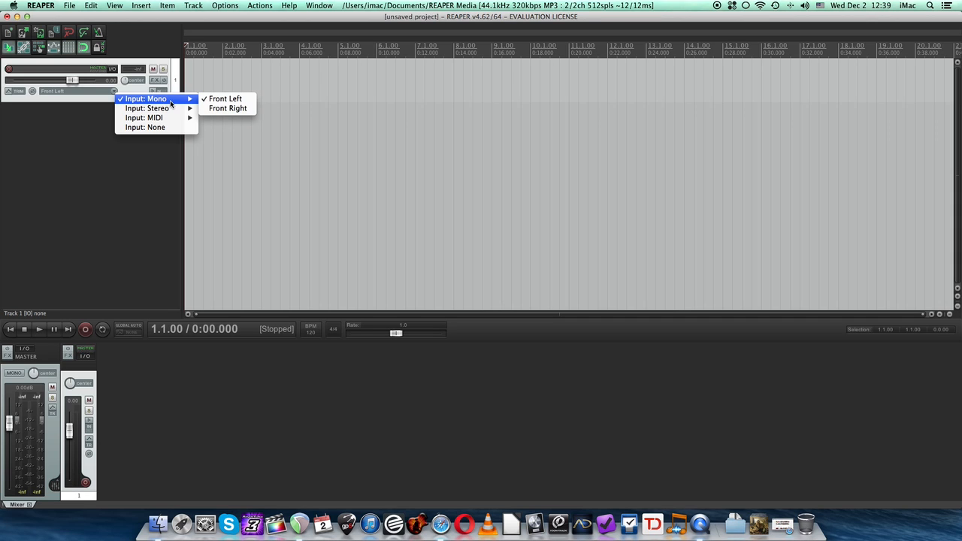
{"action": "left_click", "coordinate": [131, 91]}
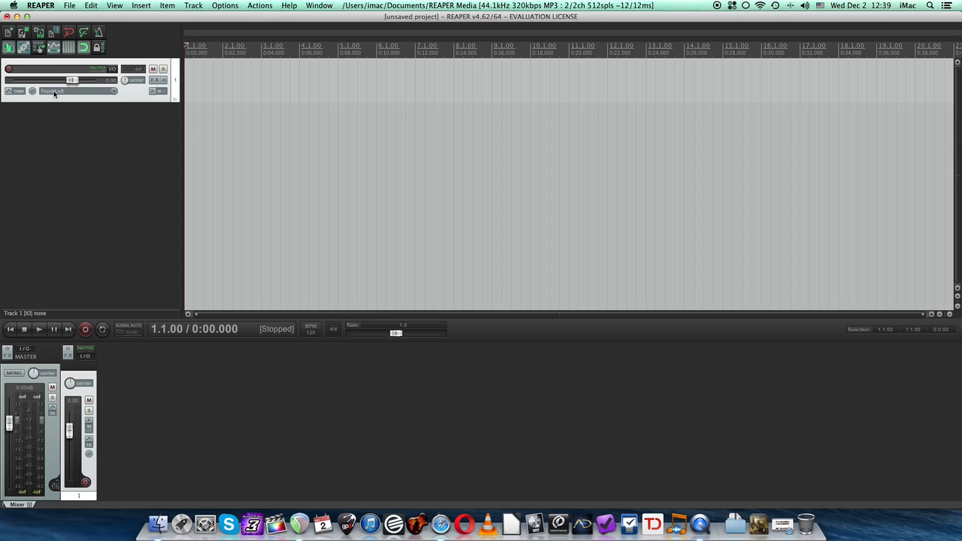
{"action": "left_click", "coordinate": [117, 93]}
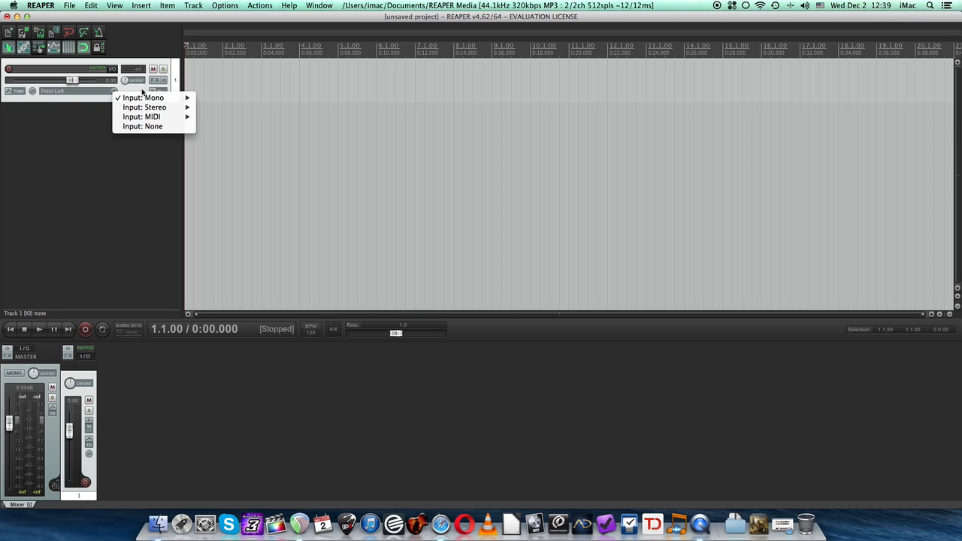
{"action": "left_click", "coordinate": [136, 91]}
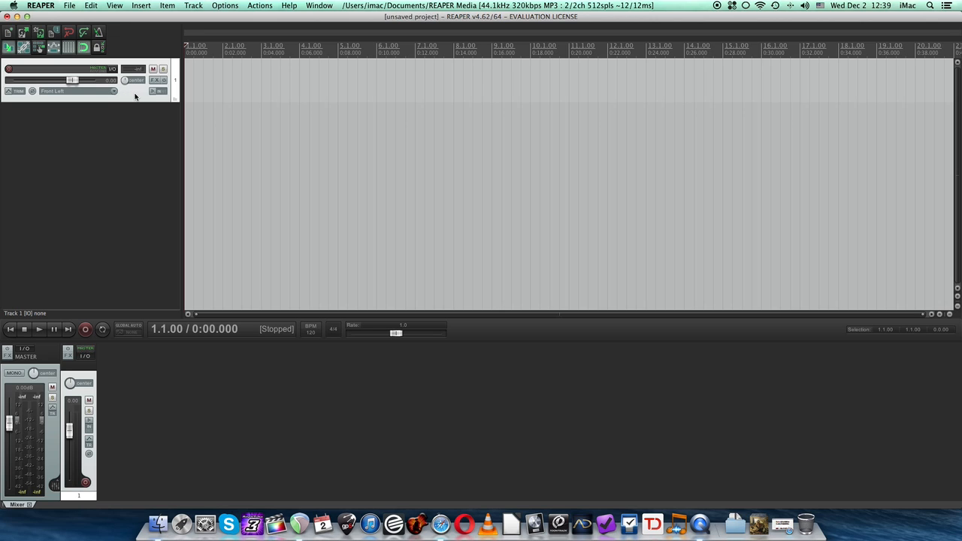
Turn on record monitoring for track 1 and arm the track for recording
{"action": "left_click", "coordinate": [152, 91]}
{"action": "left_click", "coordinate": [152, 91]}
{"action": "left_click", "coordinate": [9, 70]}
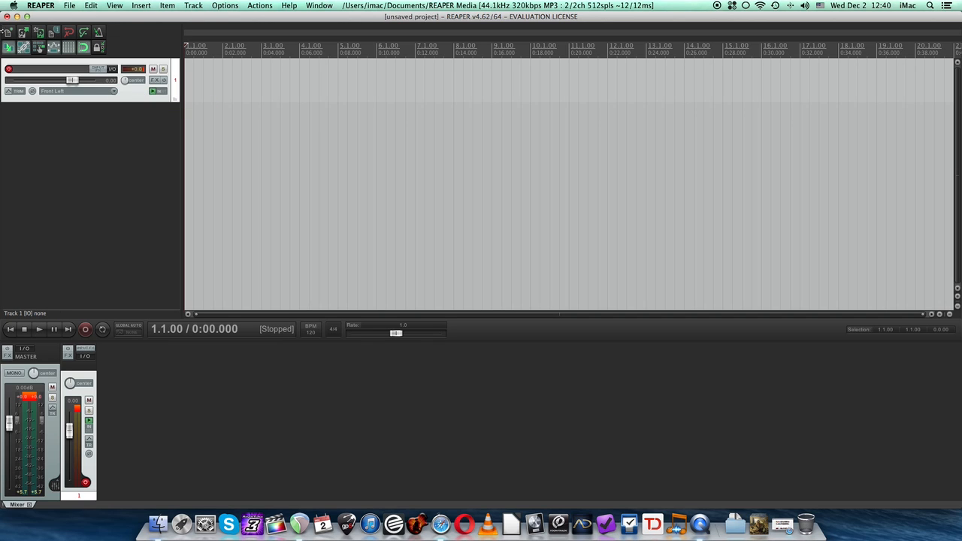
Open the plug-in browser for track 1 and close the empty effects chain window covering it
{"action": "left_click", "coordinate": [155, 81]}
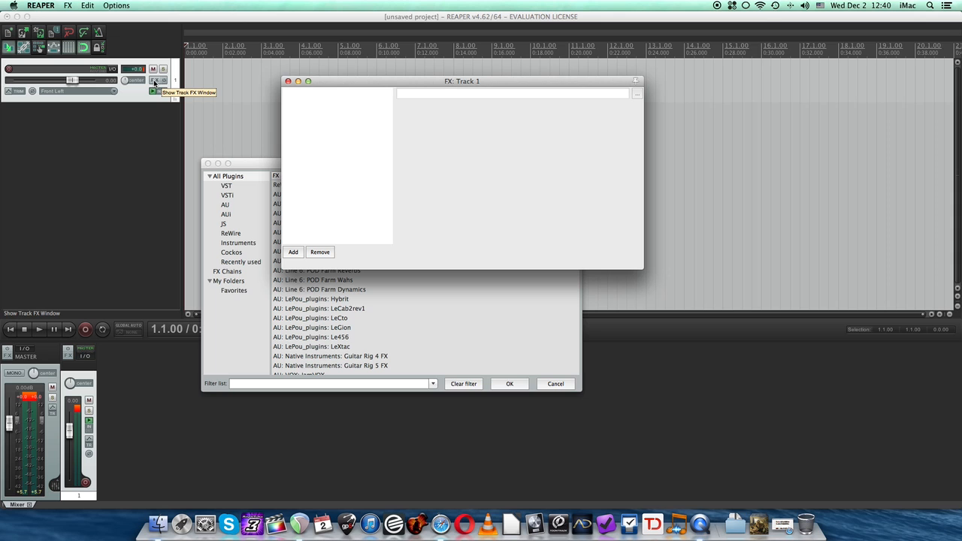
{"action": "left_click_drag", "start_coordinate": [387, 81], "coordinate": [529, 81]}
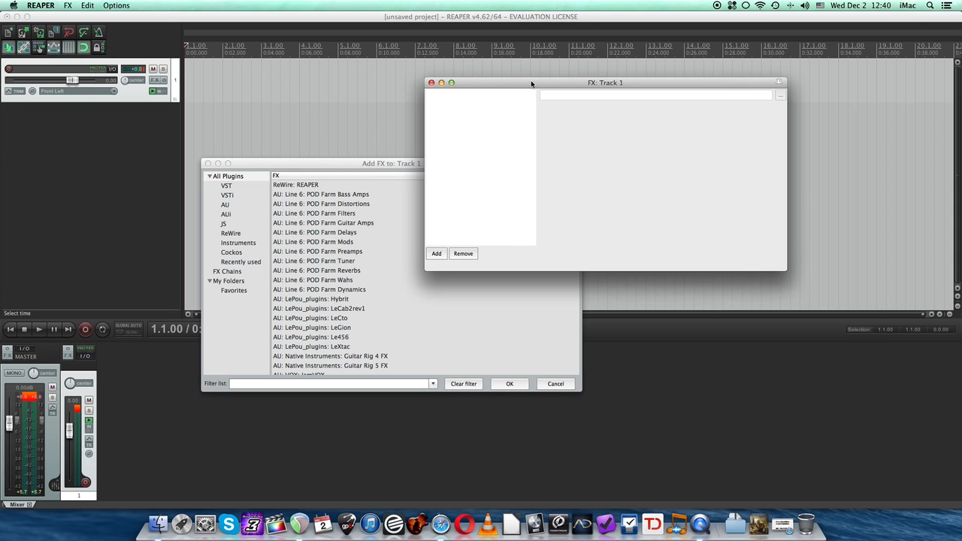
{"action": "left_click", "coordinate": [429, 81]}
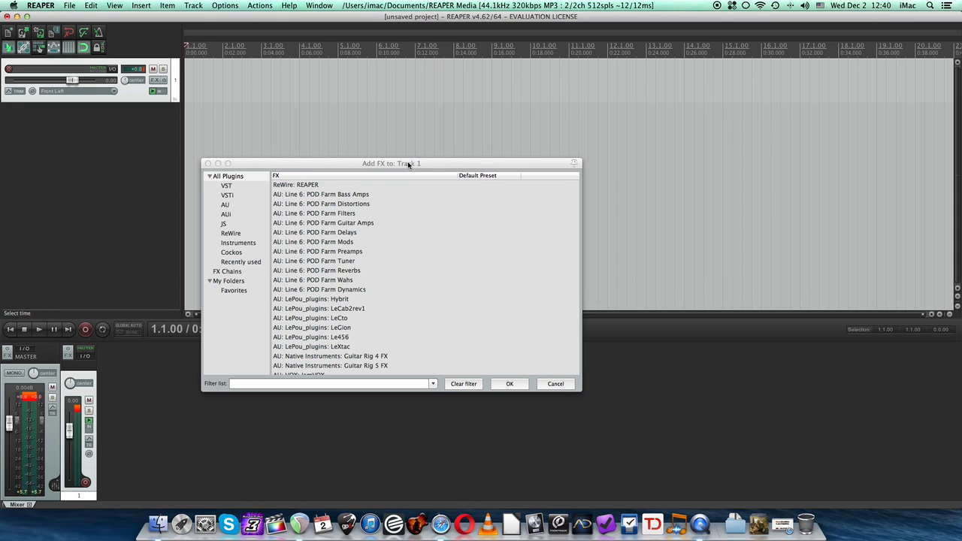
{"action": "left_click_drag", "start_coordinate": [408, 163], "coordinate": [412, 92]}
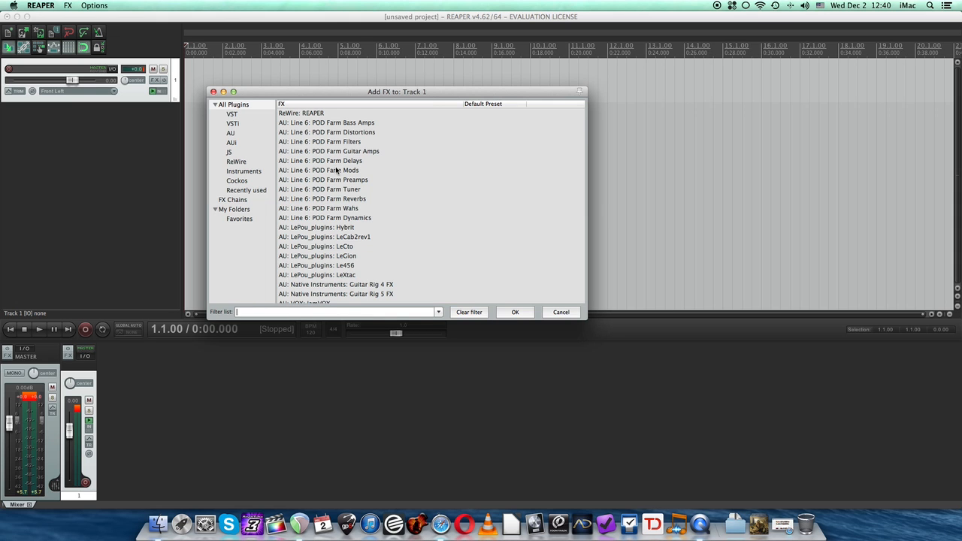
Look through the available plug-ins and add the VST Guitar Rig 5 (Native Instruments GmbH) to track 1
{"action": "scroll", "coordinate": [338, 174], "scroll_direction": "down", "scroll_amount": 10}
{"action": "scroll", "coordinate": [339, 176], "scroll_direction": "down", "scroll_amount": 15}
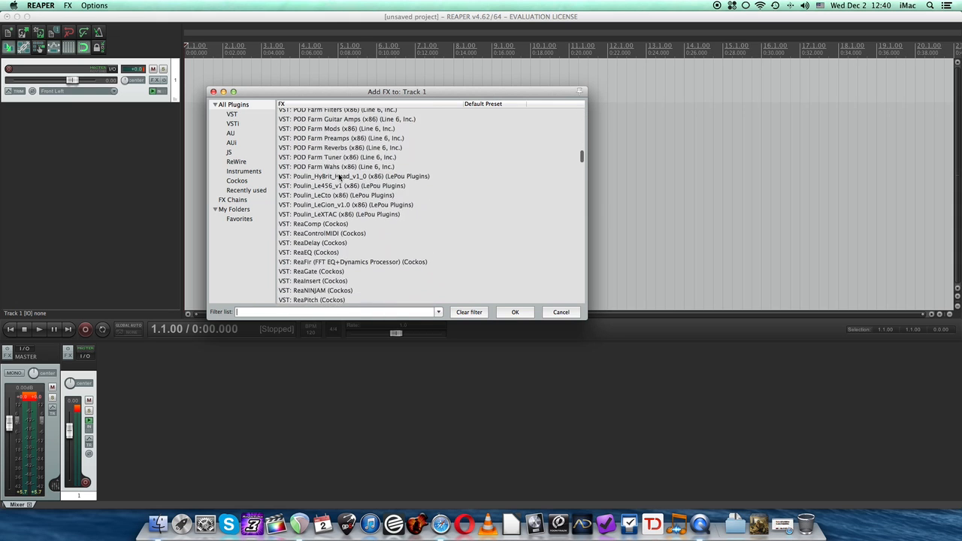
{"action": "scroll", "coordinate": [339, 177], "scroll_direction": "down", "scroll_amount": 5}
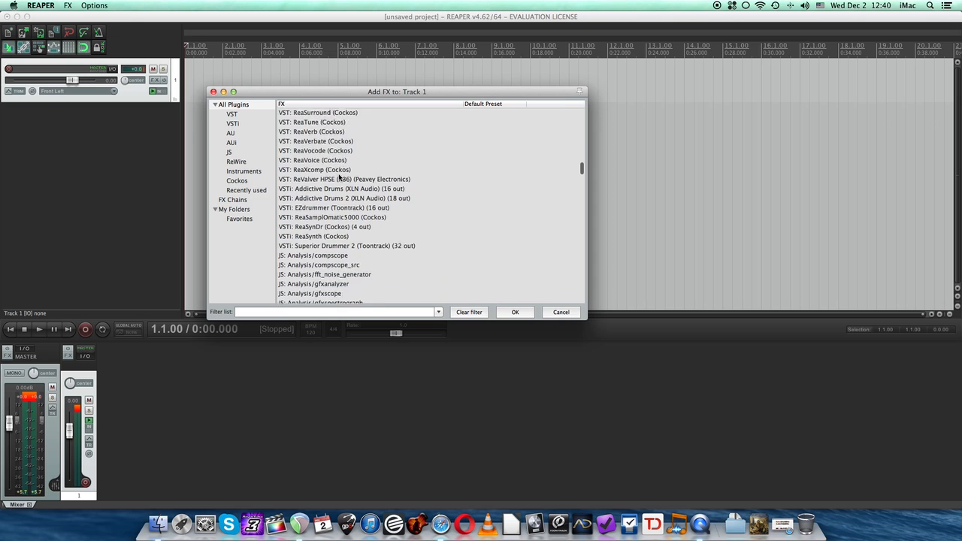
{"action": "scroll", "coordinate": [338, 176], "scroll_direction": "up", "scroll_amount": 20}
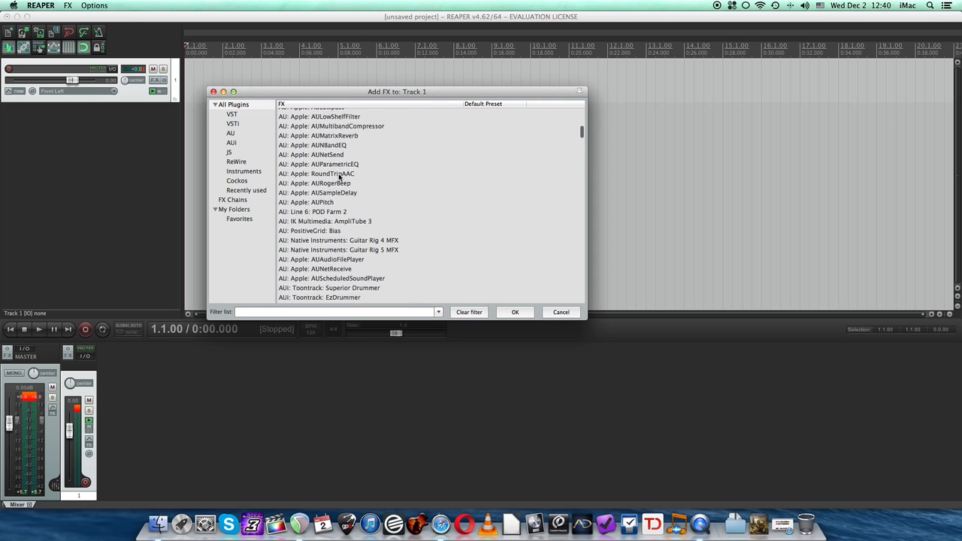
{"action": "left_click", "coordinate": [232, 114]}
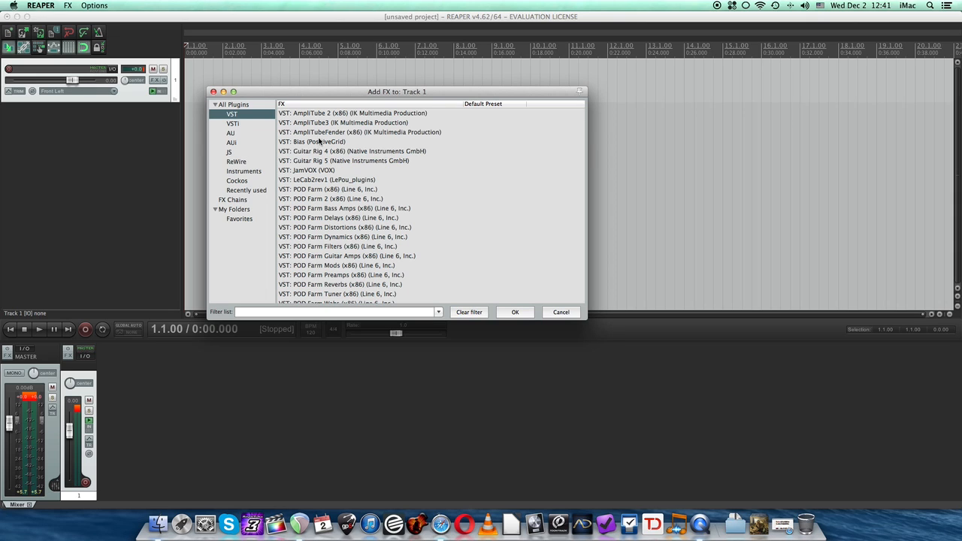
{"action": "left_click", "coordinate": [315, 162]}
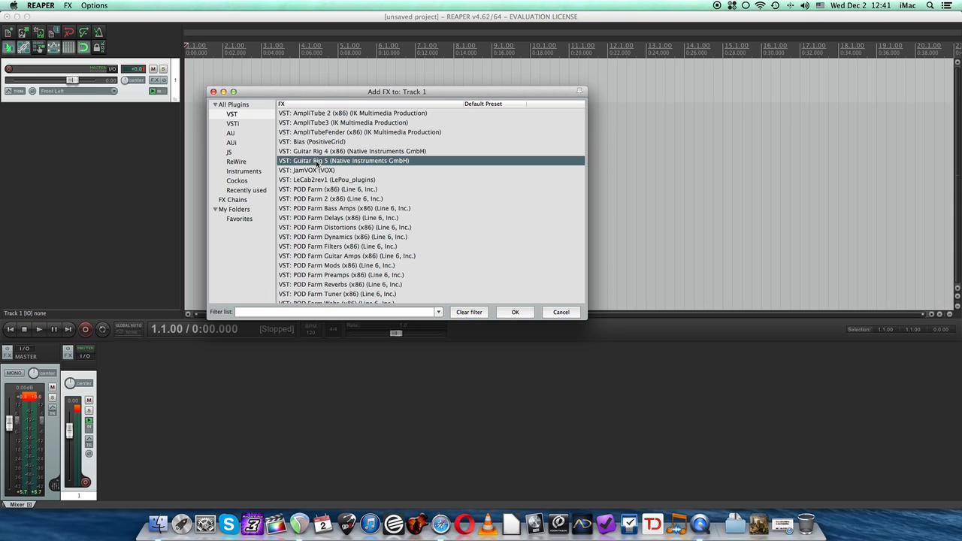
{"action": "double_click", "coordinate": [405, 161]}
Reposition and widen the track 1 effects window until the whole Guitar Rig interface fits inside it
{"action": "left_click_drag", "start_coordinate": [547, 17], "coordinate": [328, 14]}
{"action": "left_click_drag", "start_coordinate": [595, 131], "coordinate": [739, 136]}
{"action": "left_click", "coordinate": [688, 42]}
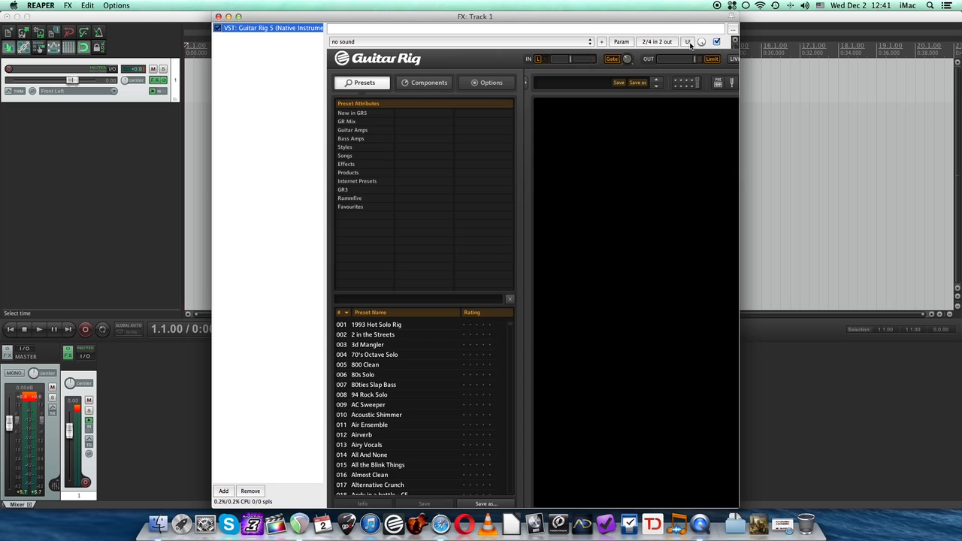
{"action": "left_click_drag", "start_coordinate": [740, 239], "coordinate": [851, 238]}
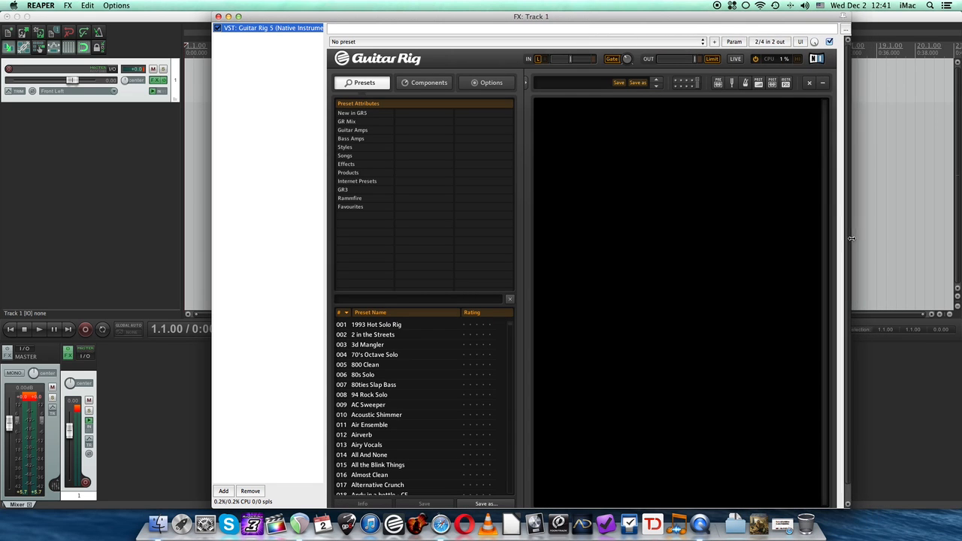
{"action": "left_click_drag", "start_coordinate": [554, 18], "coordinate": [444, 18]}
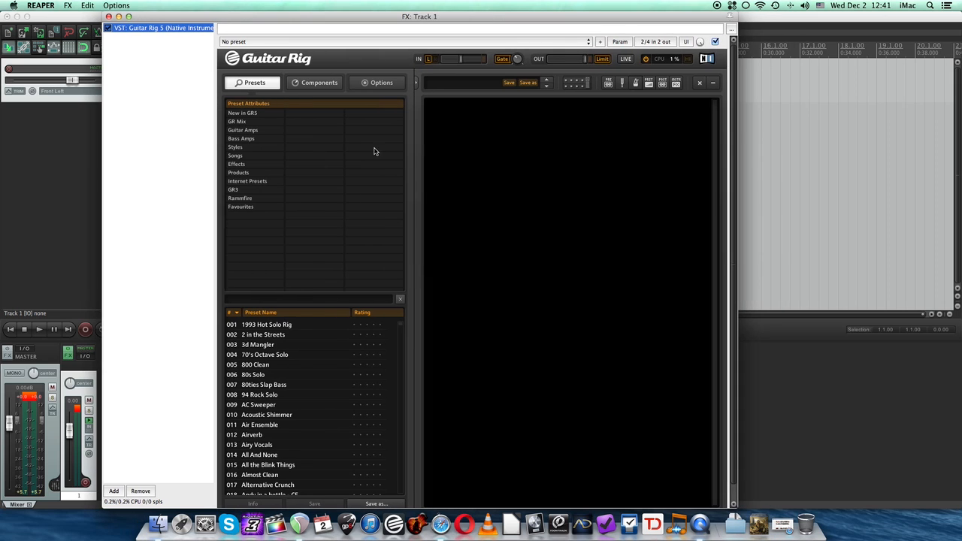
Load the Pink Numb Lead2 preset from Guitar Rig's Favourites and move the window clear of the track controls
{"action": "left_click", "coordinate": [250, 207]}
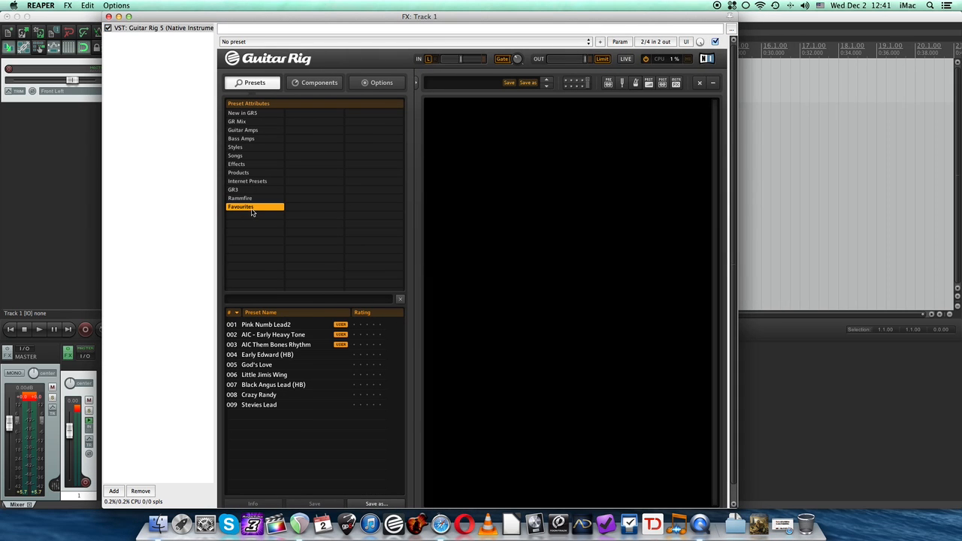
{"action": "left_click", "coordinate": [282, 326]}
{"action": "left_click_drag", "start_coordinate": [191, 16], "coordinate": [371, 17]}
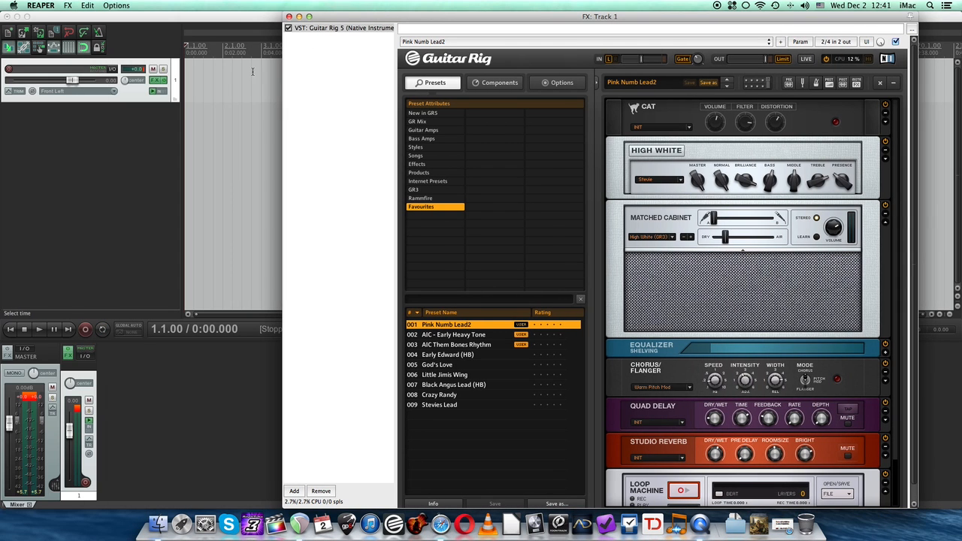
Arm track 1 to hear the guitar through the preset and close the effects window
{"action": "left_click", "coordinate": [9, 70]}
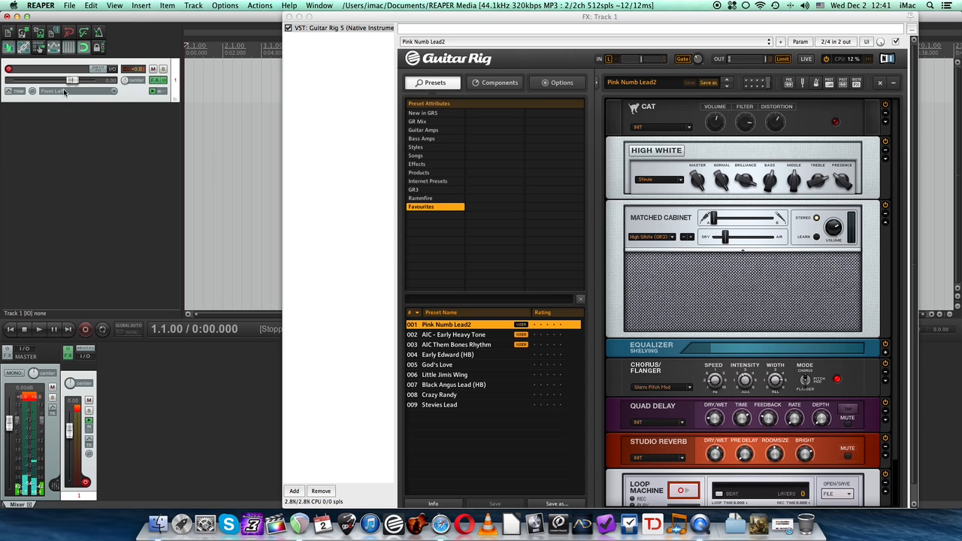
{"action": "left_click", "coordinate": [342, 19]}
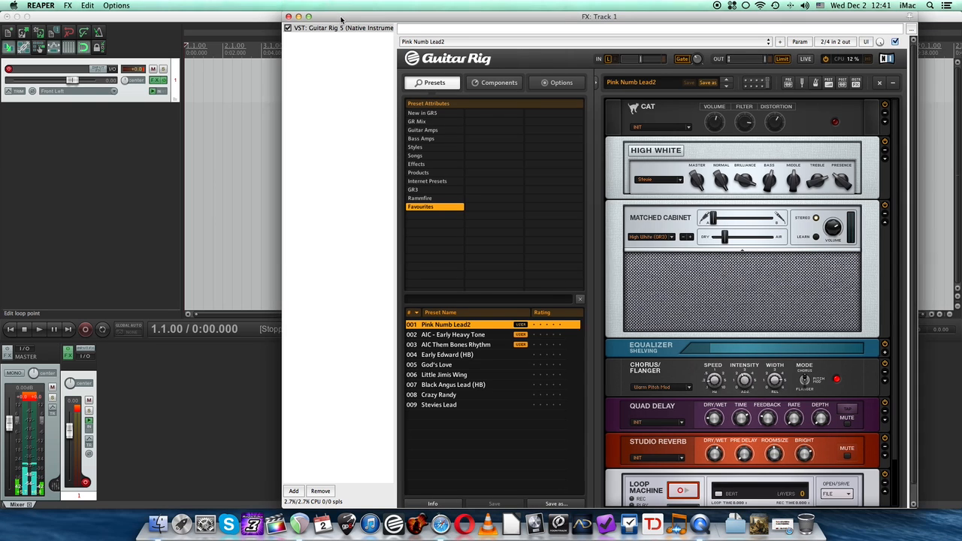
{"action": "left_click_drag", "start_coordinate": [341, 19], "coordinate": [292, 20]}
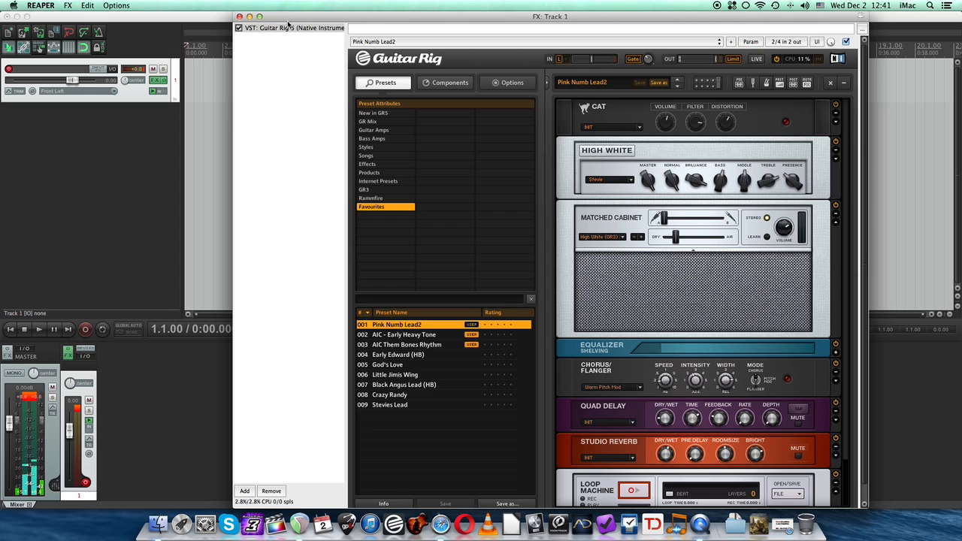
{"action": "left_click", "coordinate": [239, 16]}
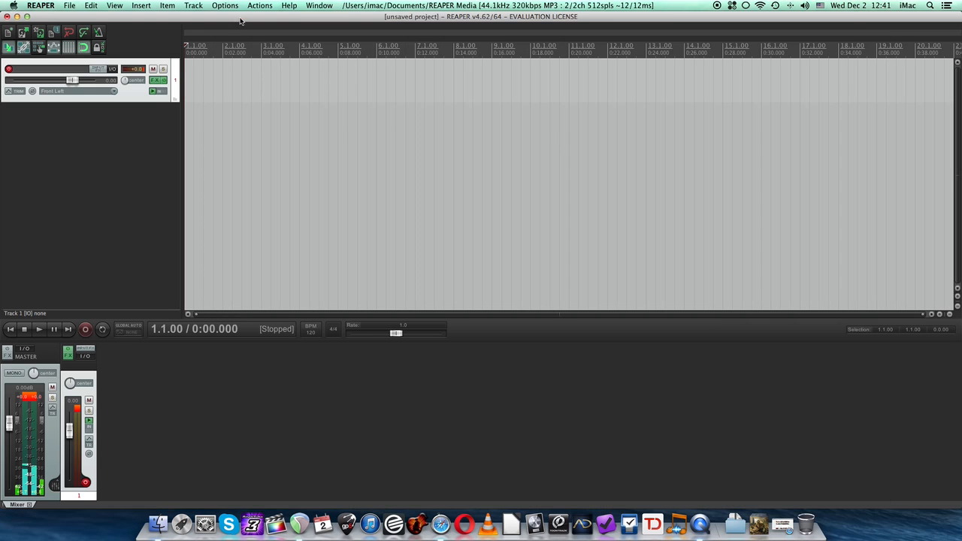
Check track 1's record mode options, keeping Record: input (audio or MIDI), and disarm the track
{"action": "left_click", "coordinate": [162, 92]}
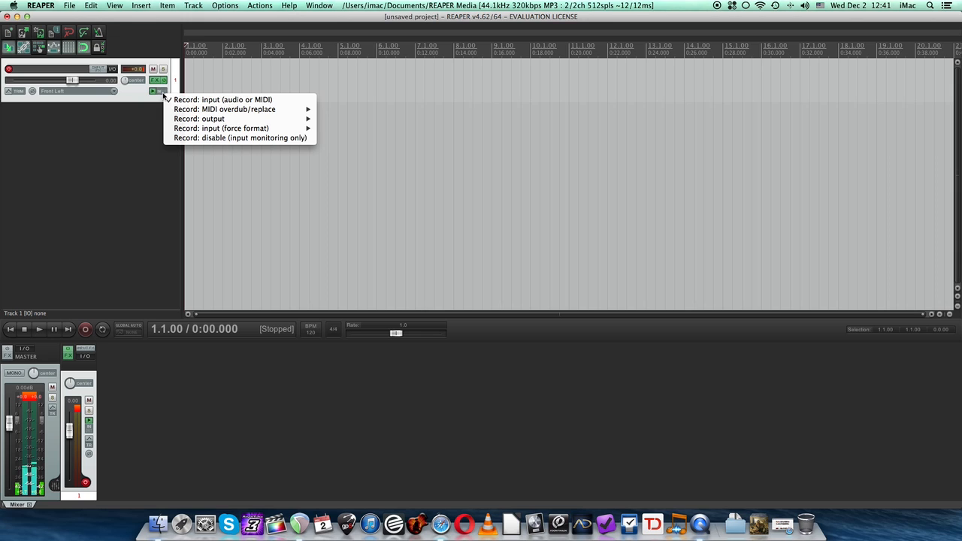
{"action": "left_click", "coordinate": [9, 70]}
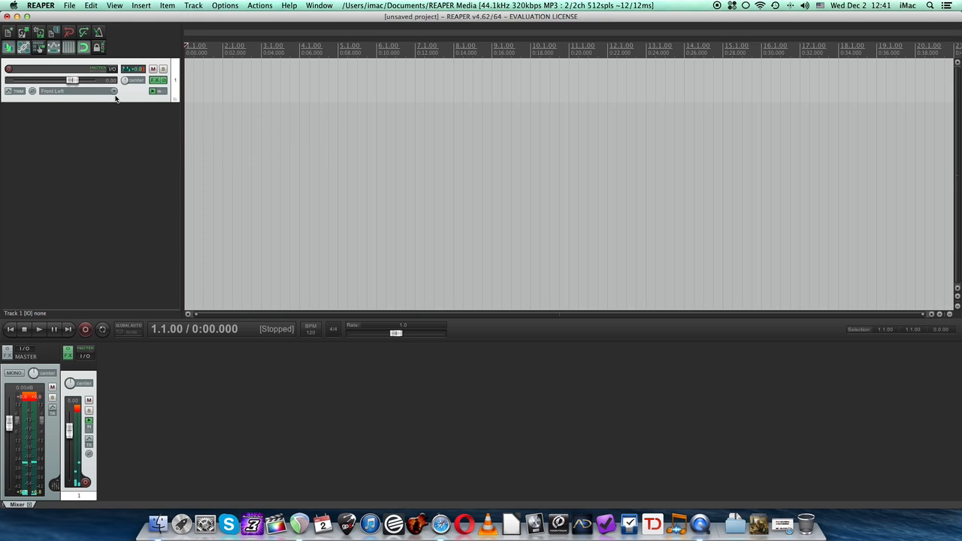
{"action": "left_click", "coordinate": [160, 92]}
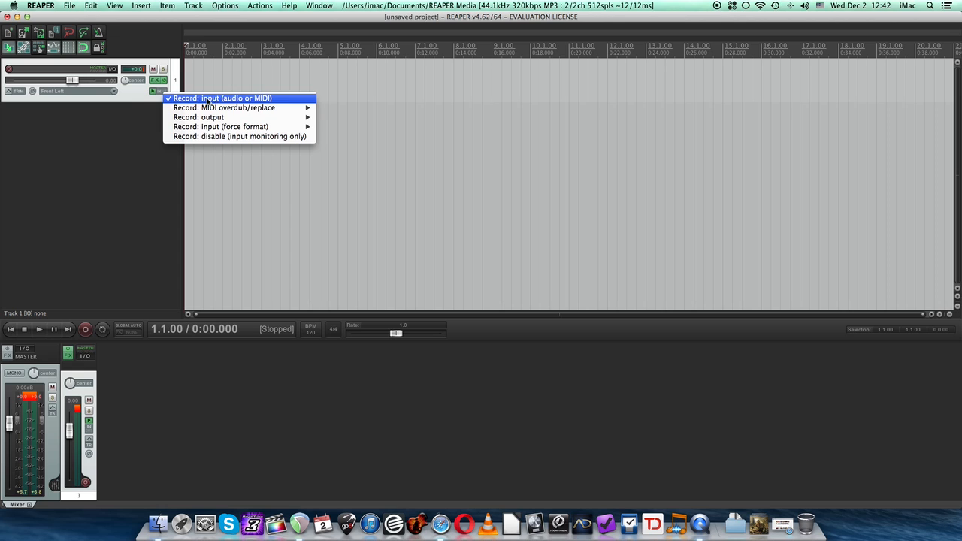
{"action": "left_click", "coordinate": [134, 99]}
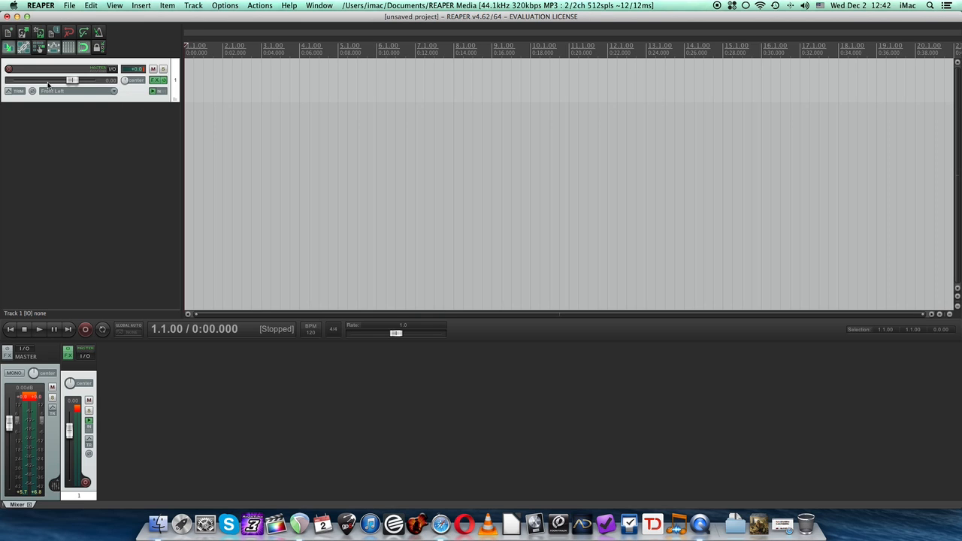
Arm track 1, record a guitar take of about 14 seconds and save the recorded file
{"action": "left_click", "coordinate": [9, 69]}
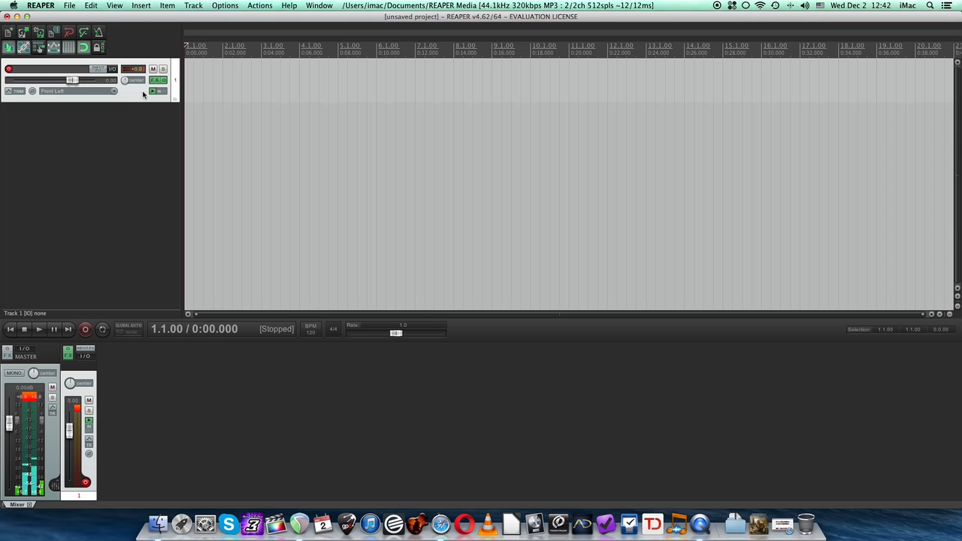
{"action": "key", "text": "super+r"}
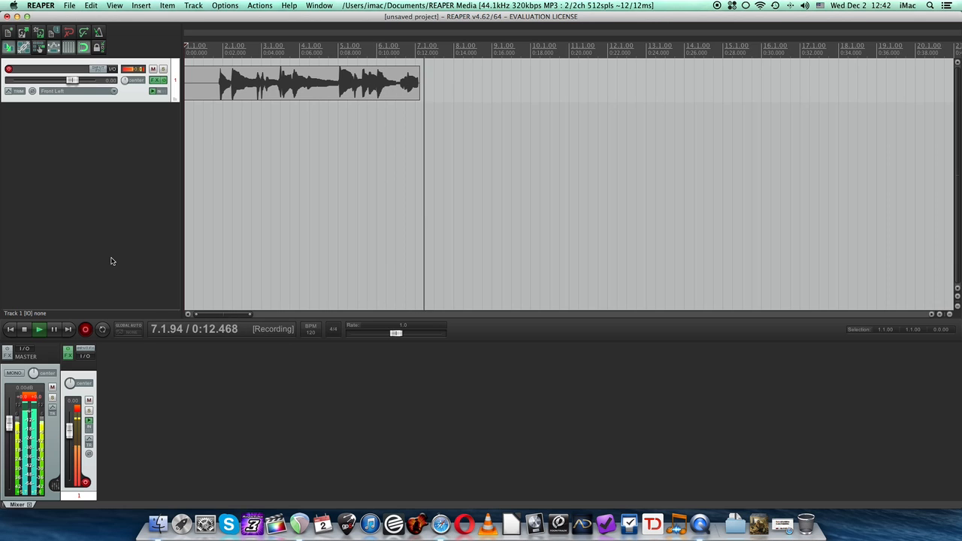
{"action": "key", "text": "space"}
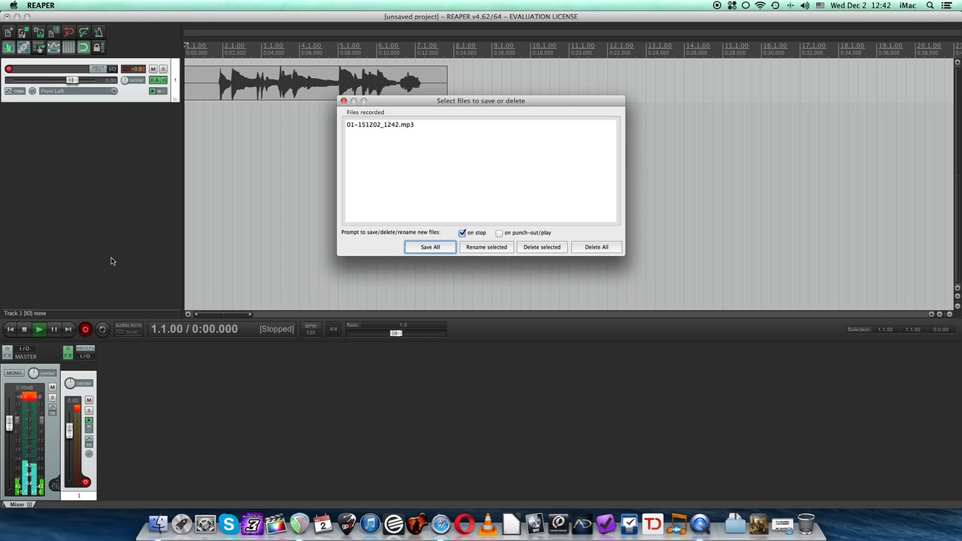
{"action": "left_click", "coordinate": [423, 251]}
Disarm track 1, bypass its effects and play the recorded take dry from the start
{"action": "left_click", "coordinate": [8, 69]}
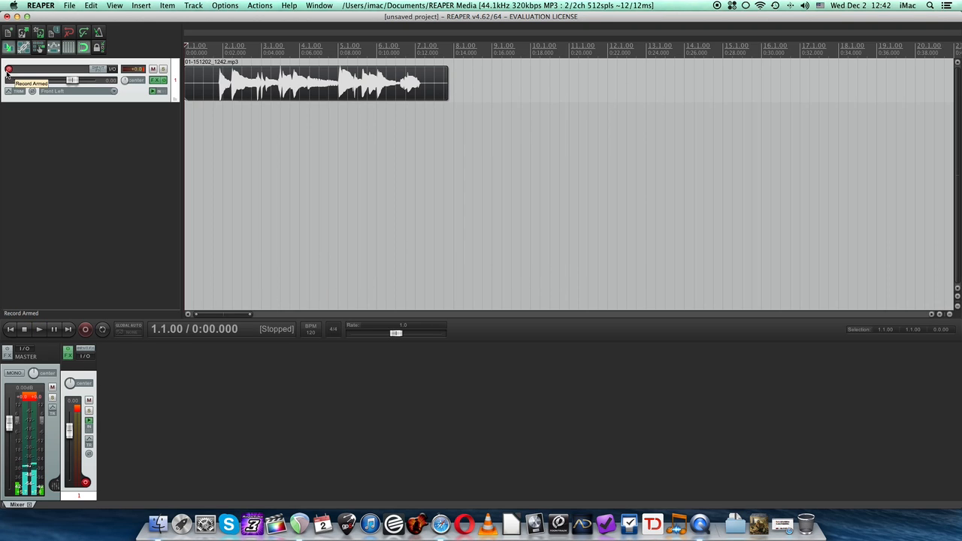
{"action": "left_click", "coordinate": [164, 82]}
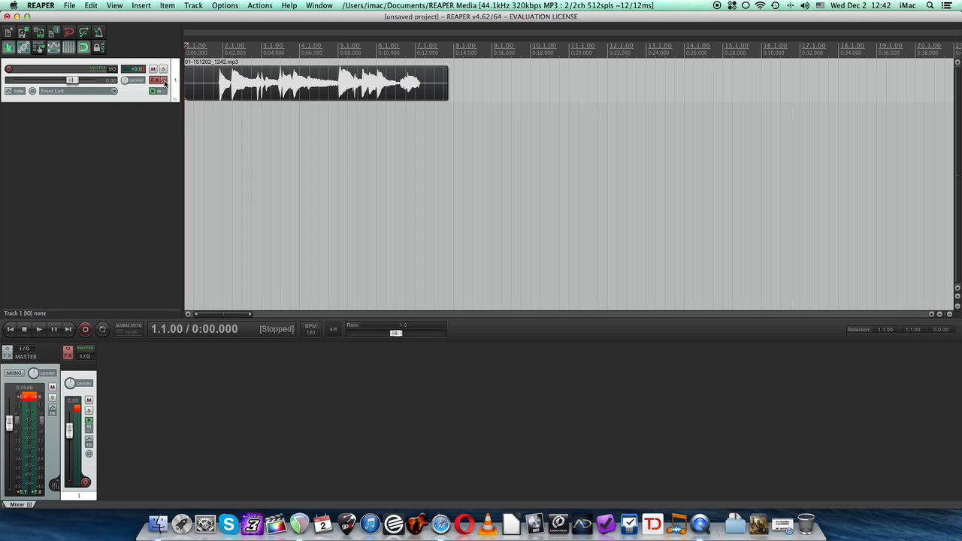
{"action": "left_click", "coordinate": [189, 119]}
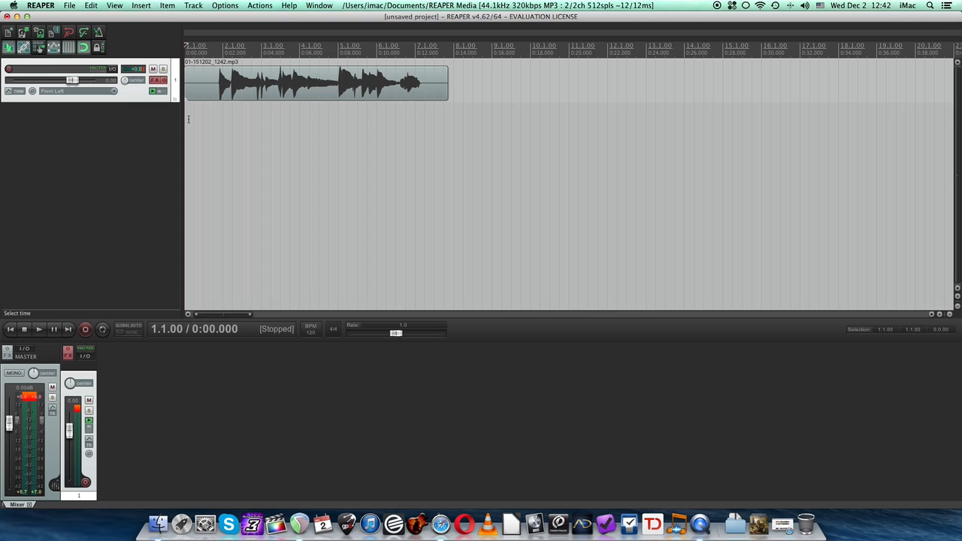
{"action": "key", "text": "space"}
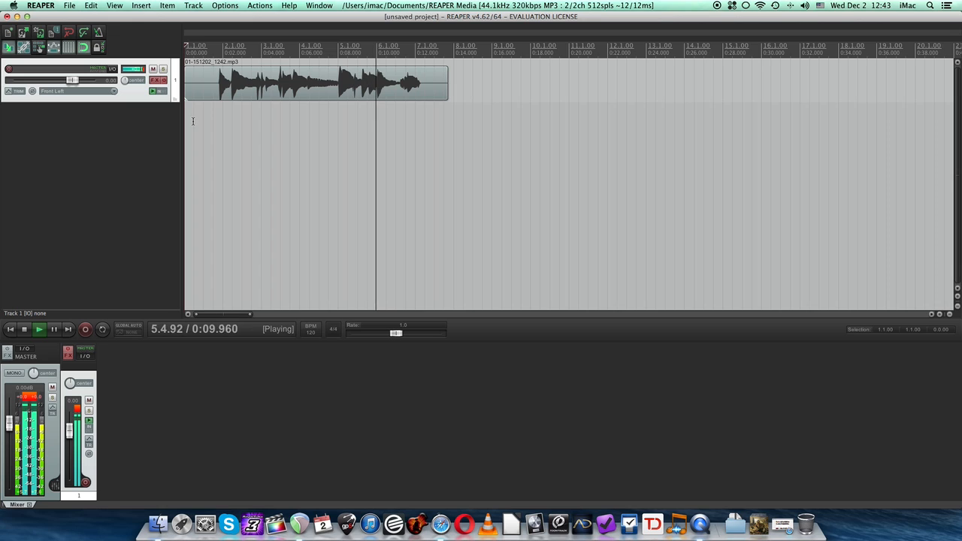
{"action": "key", "text": "space"}
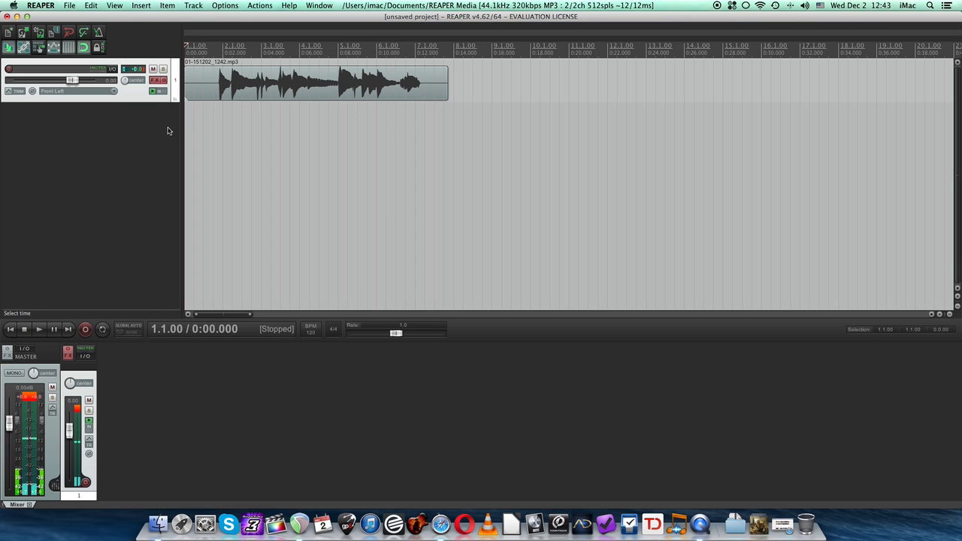
Play the take with track 1's effects enabled for comparison and bypass the effects again
{"action": "left_click", "coordinate": [165, 83]}
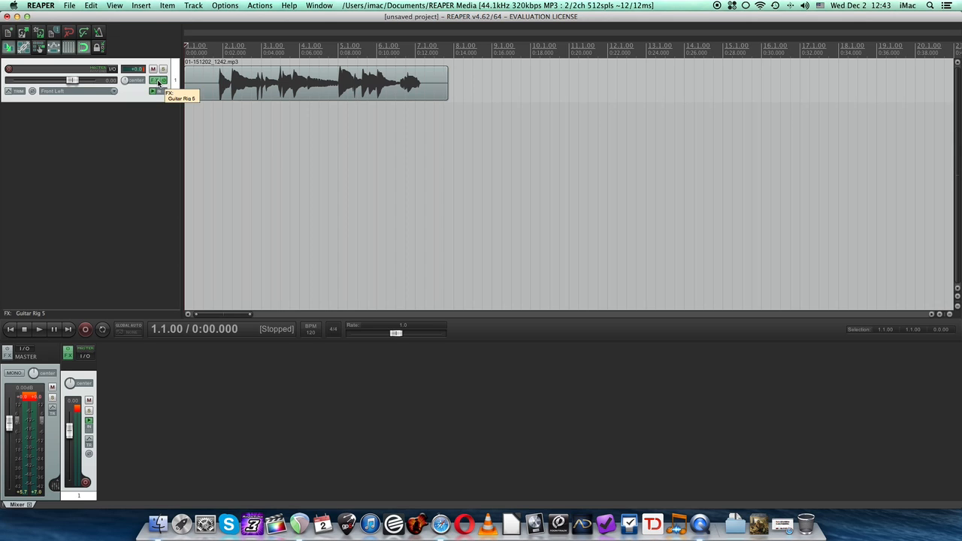
{"action": "key", "text": "space"}
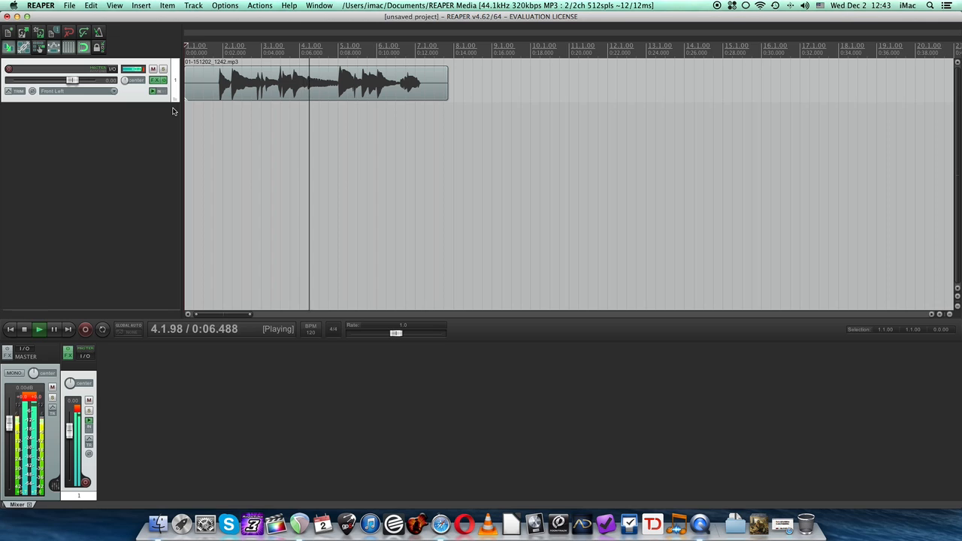
{"action": "key", "text": "space"}
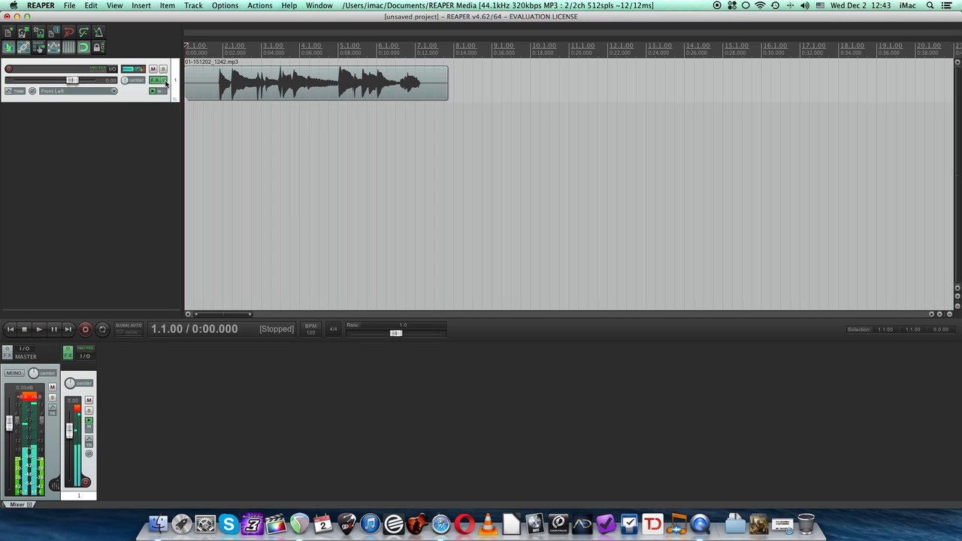
{"action": "left_click", "coordinate": [158, 81], "text": "super"}
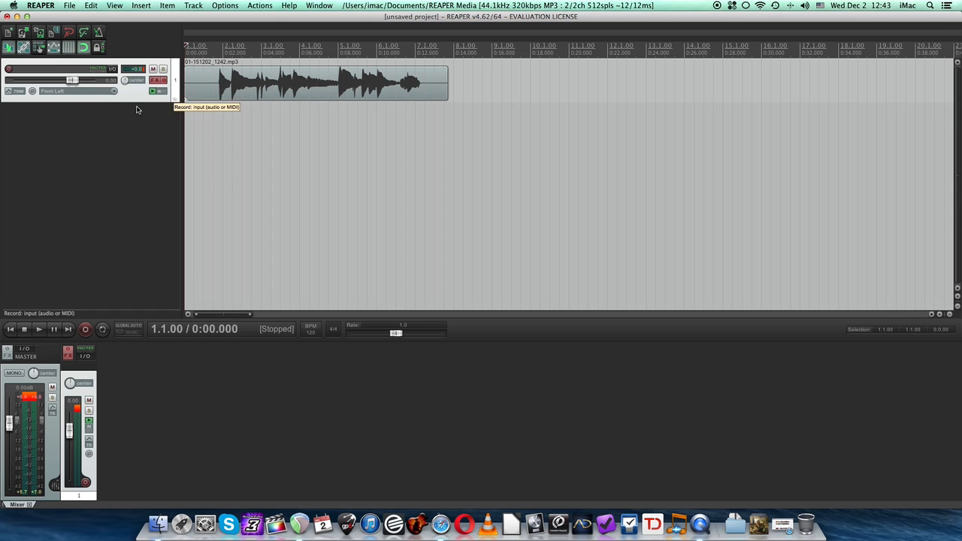
Review the Render to File settings, enable track 1's effects and close the dialog without rendering
{"action": "left_click", "coordinate": [69, 5]}
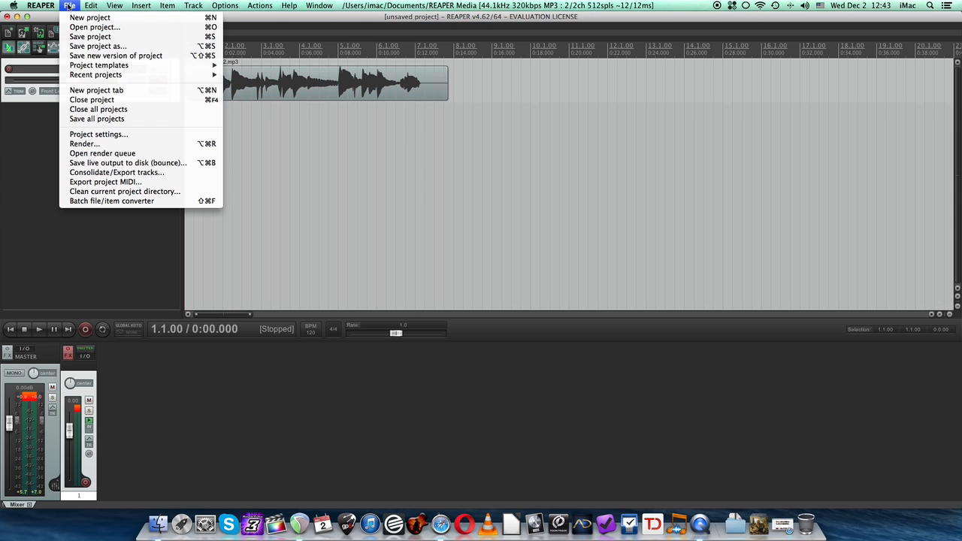
{"action": "left_click", "coordinate": [85, 145]}
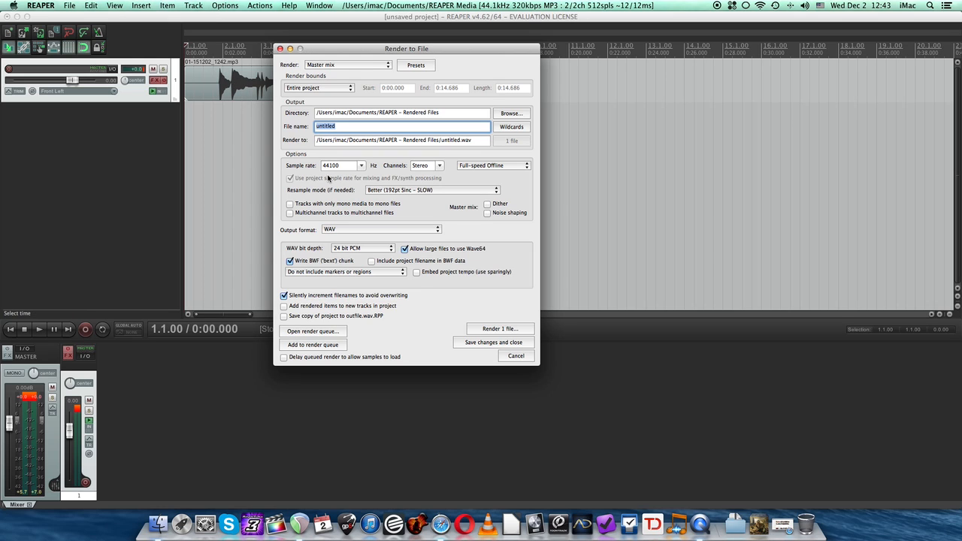
{"action": "left_click", "coordinate": [165, 81]}
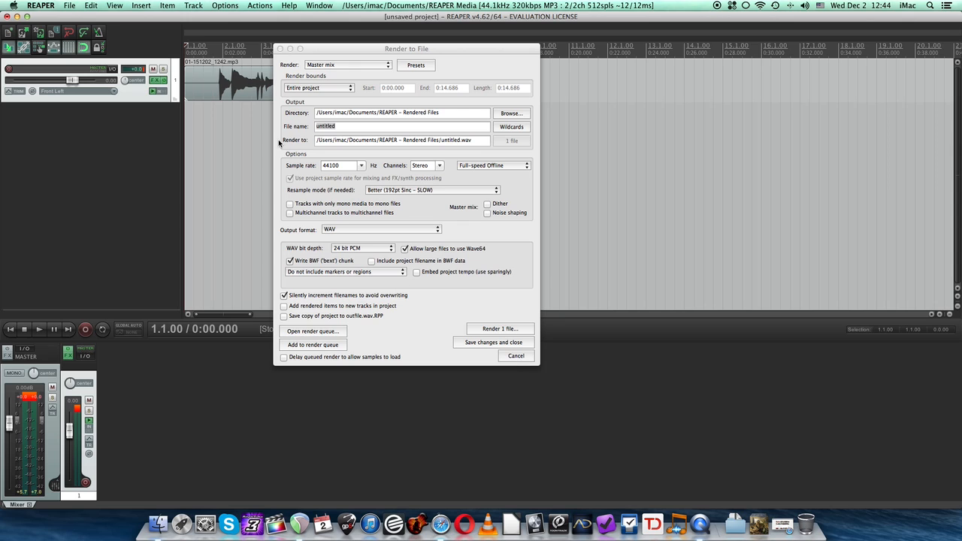
{"action": "left_click", "coordinate": [522, 357]}
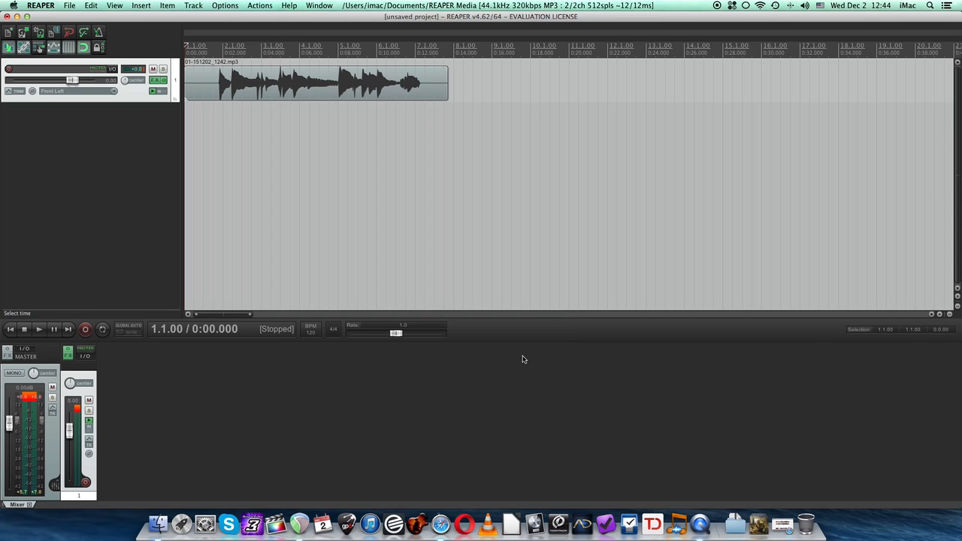
Delete the recorded take from track 1 and return to the project start
{"action": "left_click", "coordinate": [190, 90]}
{"action": "key", "text": "Delete"}
{"action": "key", "text": "Home"}
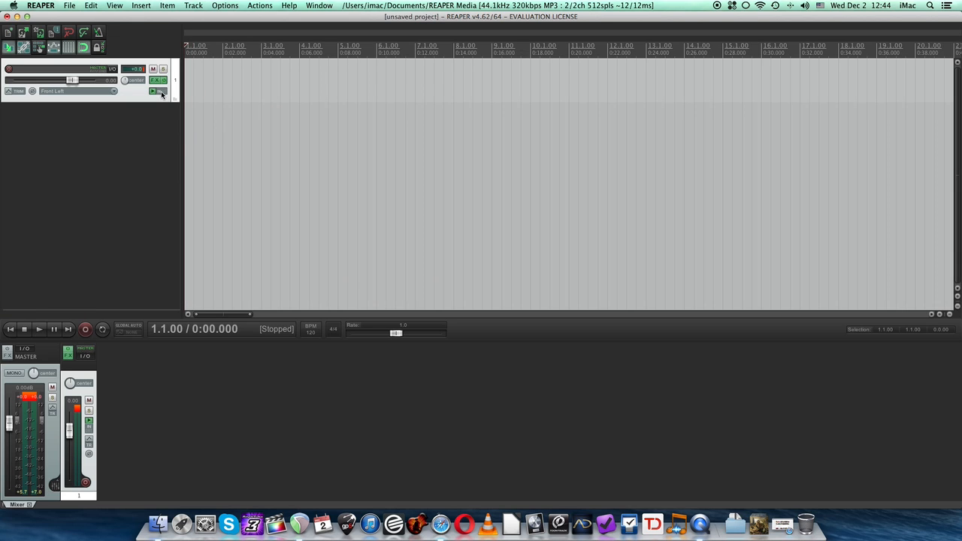
Set track 1's record mode to Record: output (mono, latency compensated) and check that option
{"action": "left_click", "coordinate": [161, 94]}
{"action": "mouse_move", "coordinate": [212, 119]}
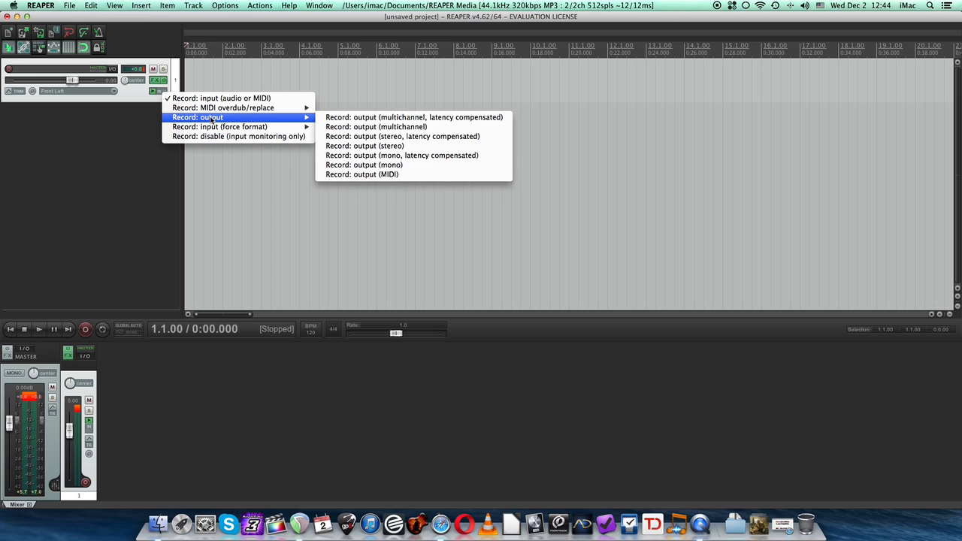
{"action": "left_click", "coordinate": [368, 156]}
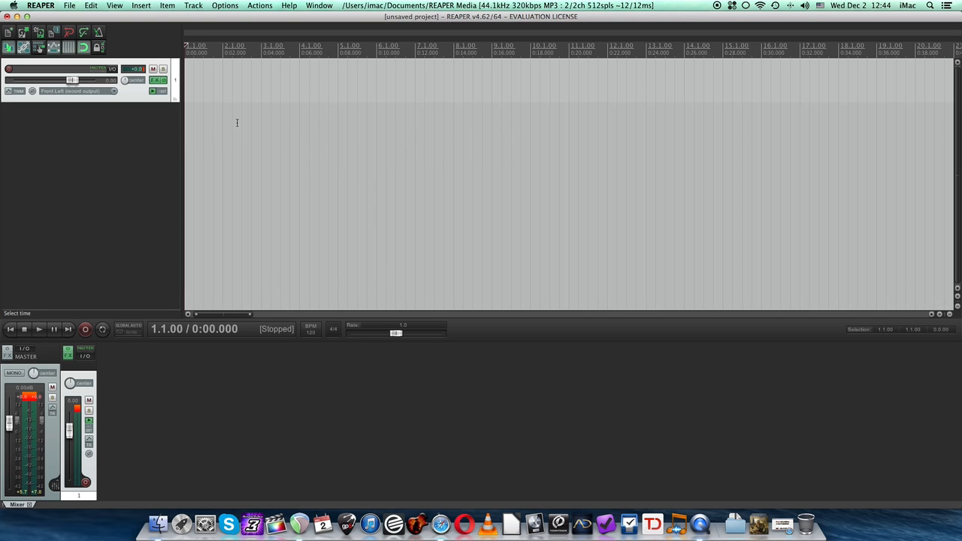
{"action": "left_click", "coordinate": [163, 92]}
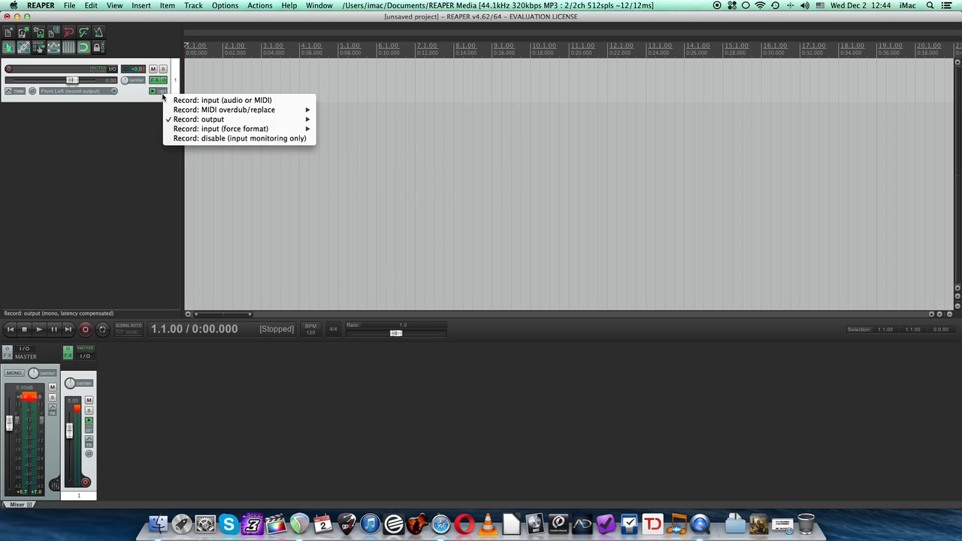
{"action": "mouse_move", "coordinate": [183, 122]}
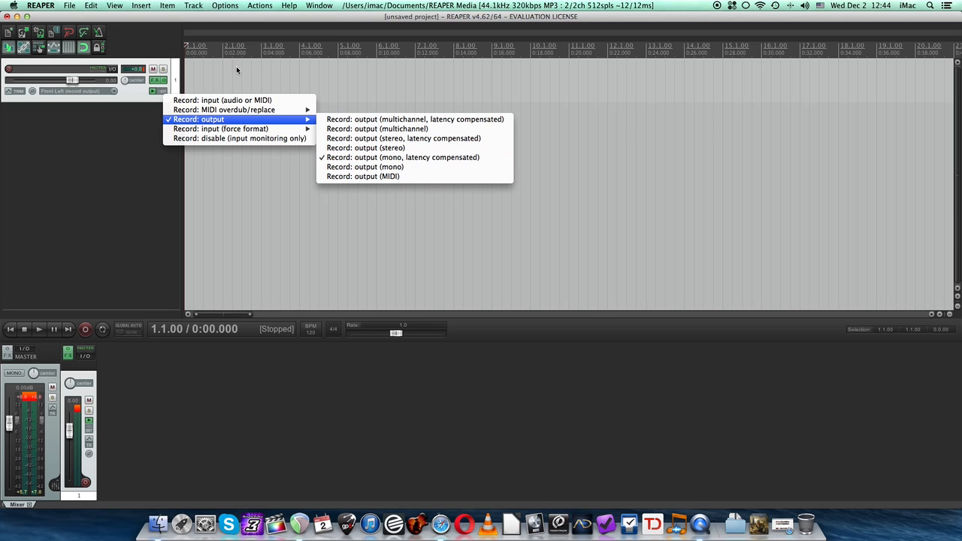
{"action": "left_click", "coordinate": [188, 80]}
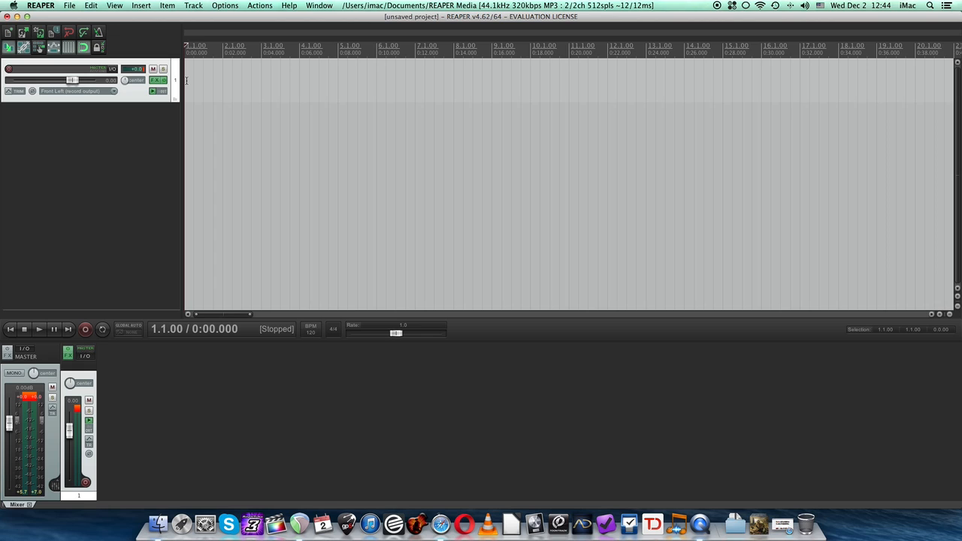
Arm track 1, record a guitar take of about 11 seconds and save the recorded file
{"action": "left_click", "coordinate": [9, 69]}
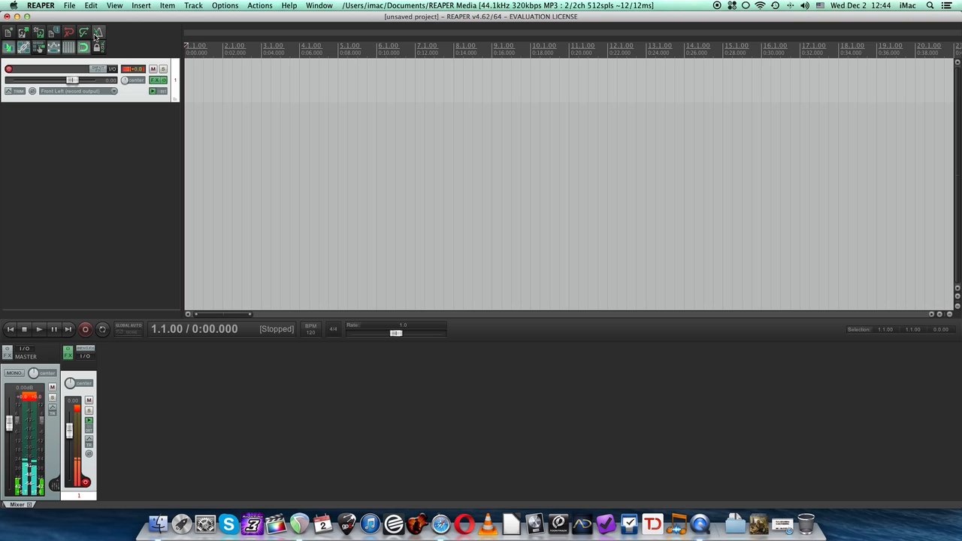
{"action": "left_click", "coordinate": [85, 329]}
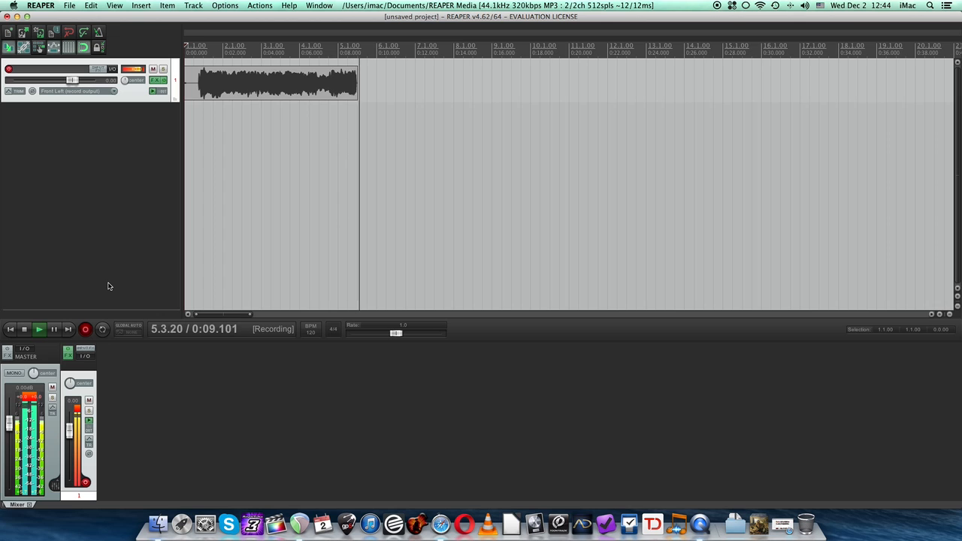
{"action": "key", "text": "space"}
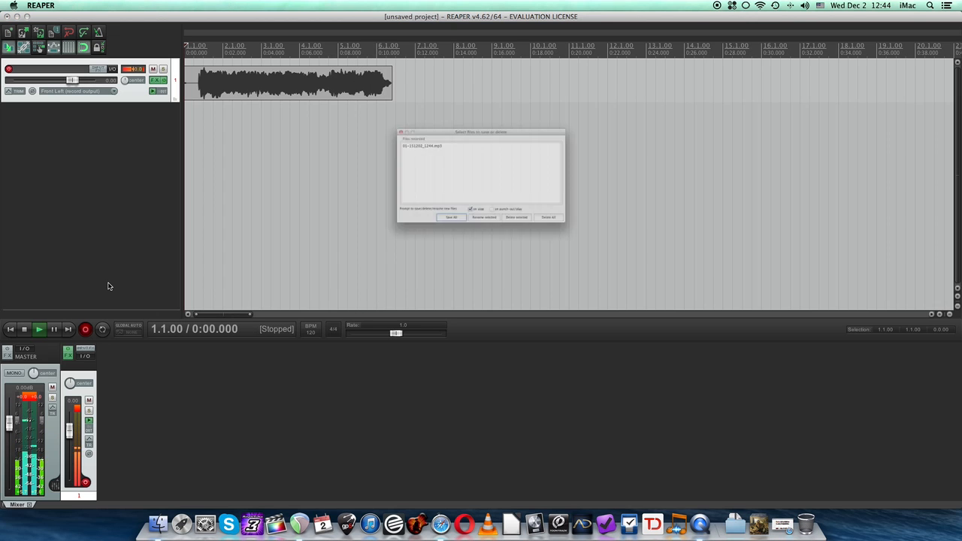
{"action": "left_click", "coordinate": [425, 253]}
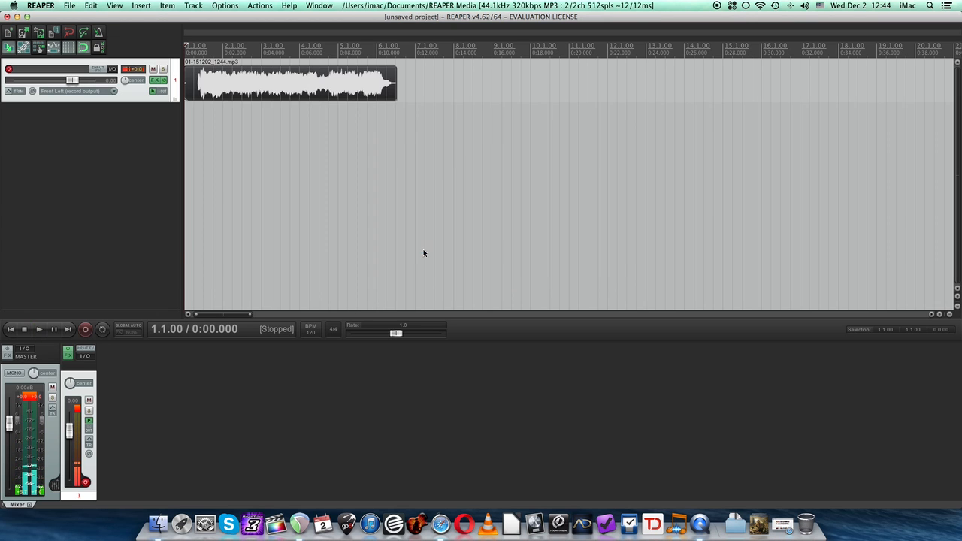
Disarm track 1, bypass its effects and play the output-recorded take from the start
{"action": "left_click", "coordinate": [164, 81]}
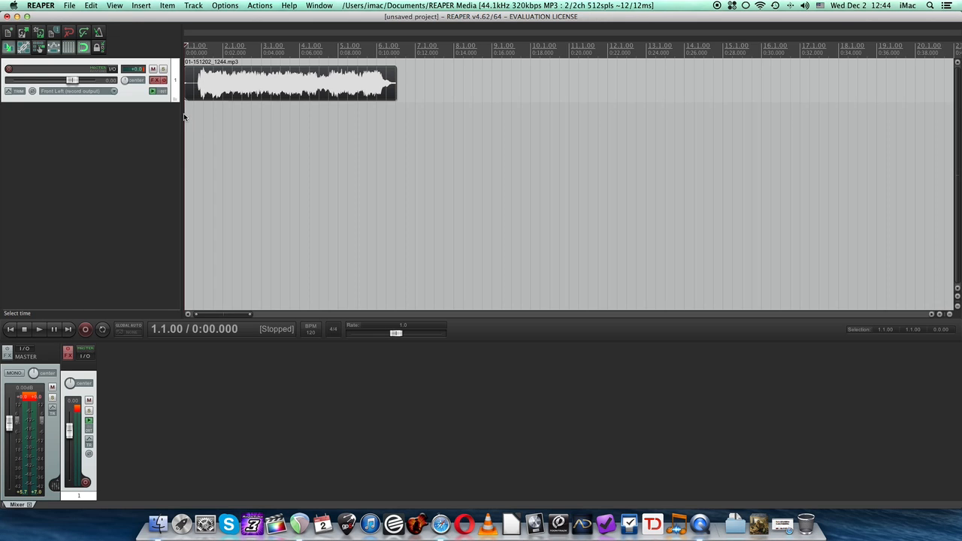
{"action": "key", "text": "space"}
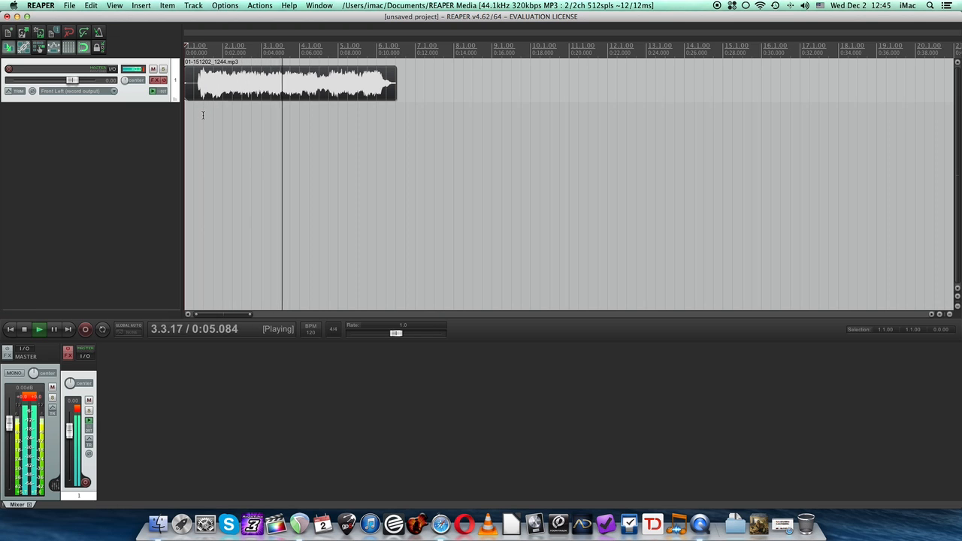
{"action": "key", "text": "space"}
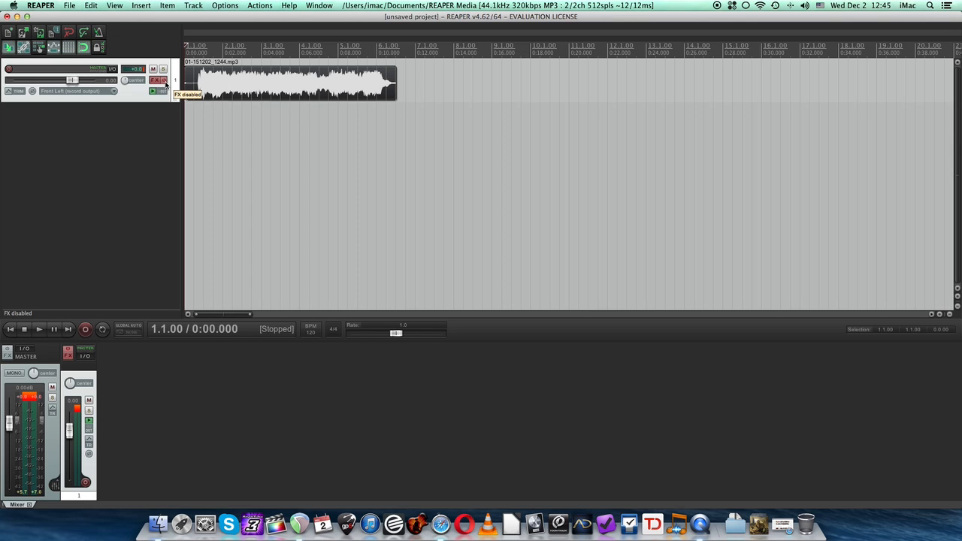
Play the take with track 1's effects enabled and bypass them during playback to compare the sound
{"action": "left_click", "coordinate": [166, 83]}
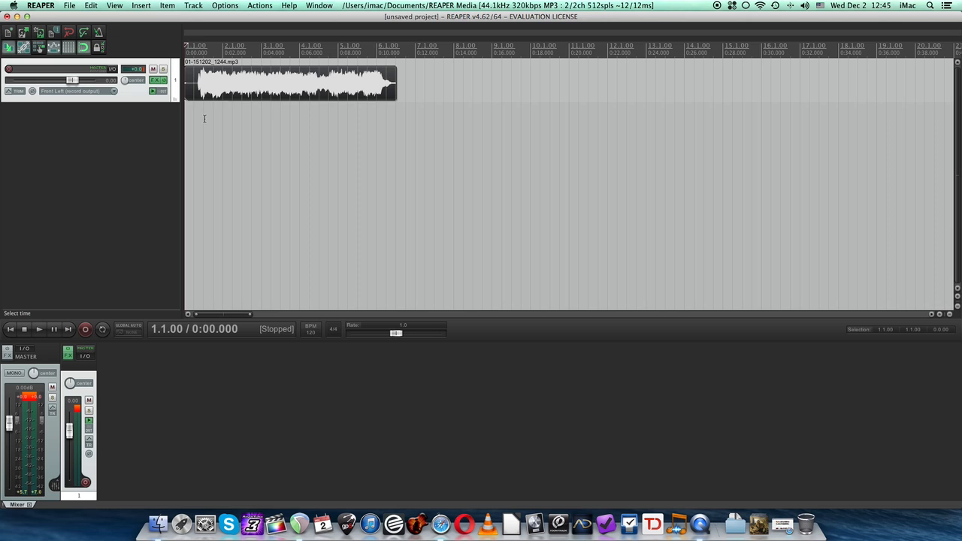
{"action": "key", "text": "space"}
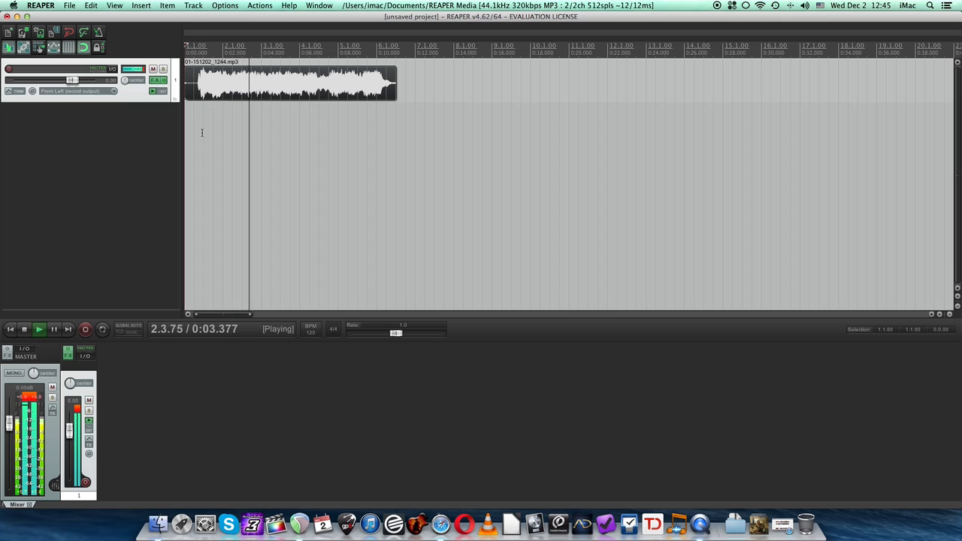
{"action": "left_click", "coordinate": [158, 80]}
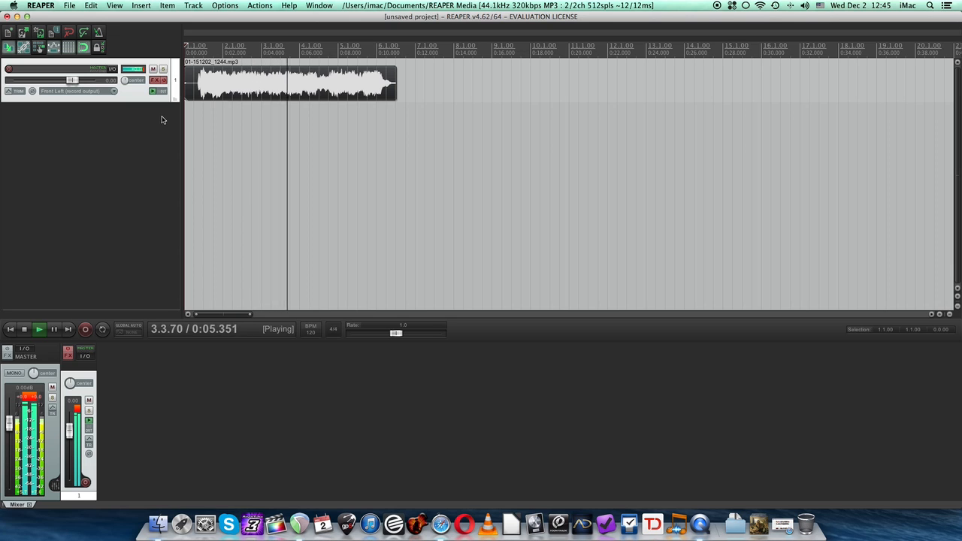
{"action": "key", "text": "space"}
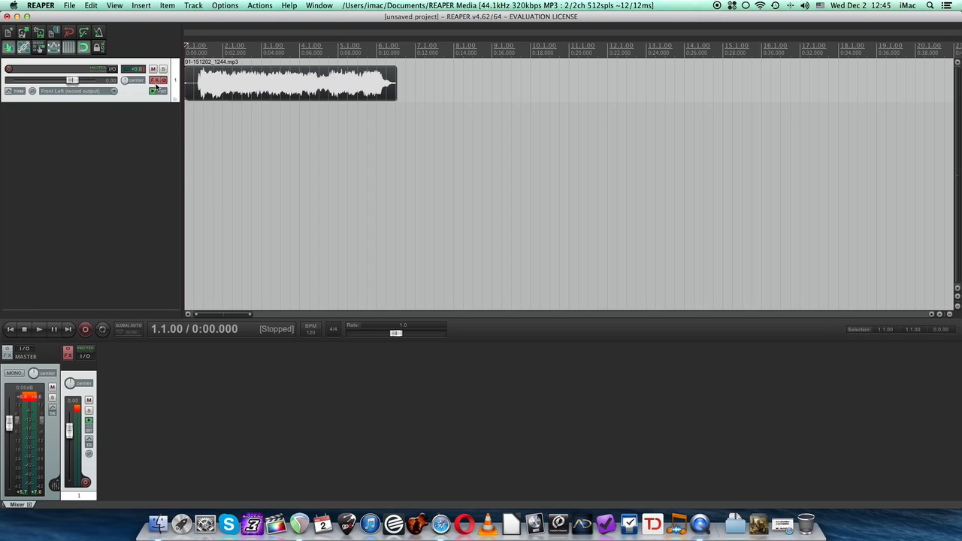
View Guitar Rig 5 on track 1, close its window and delete the take from the track
{"action": "left_click", "coordinate": [155, 81]}
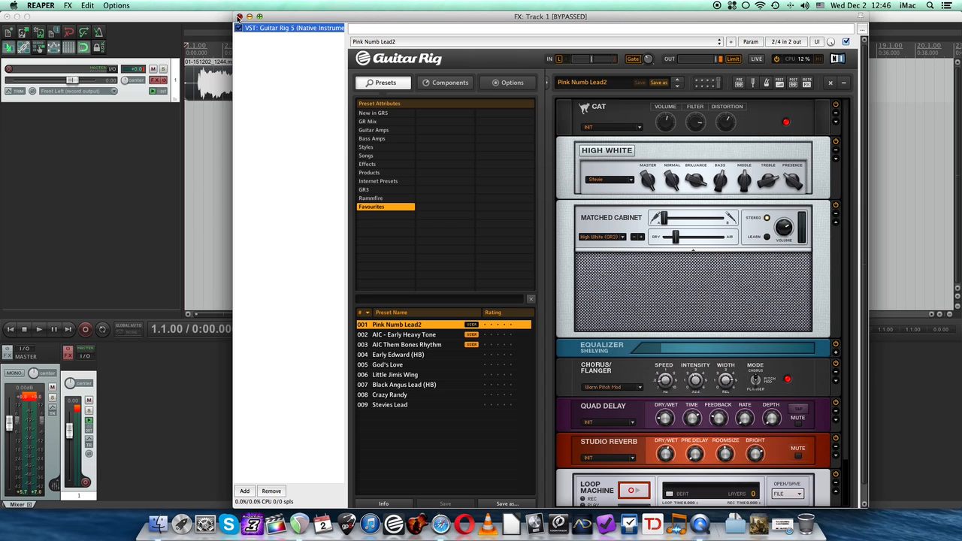
{"action": "left_click", "coordinate": [239, 17]}
{"action": "left_click", "coordinate": [189, 93]}
{"action": "key", "text": "Delete"}
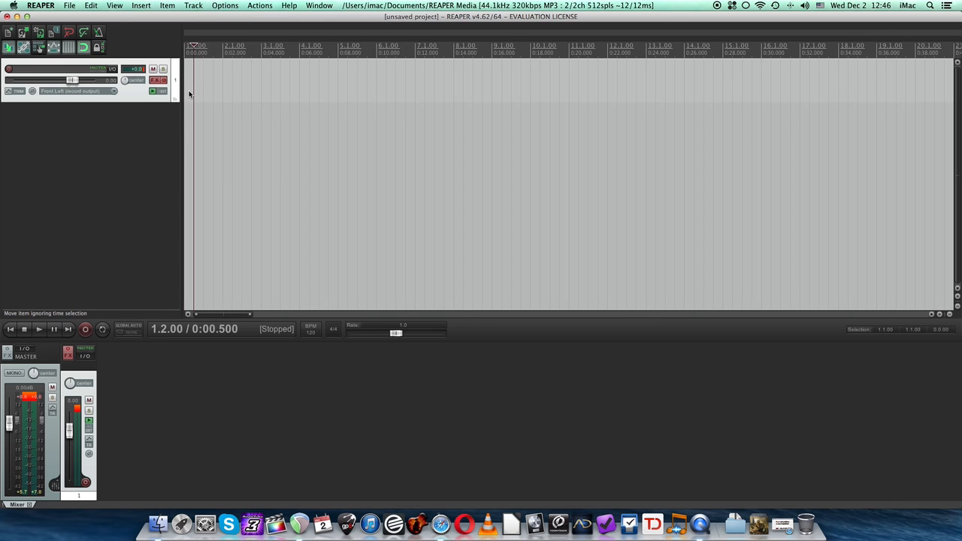
{"action": "left_click", "coordinate": [187, 92]}
Set track 1's record mode to Record: input (audio or MIDI) and enable the track's effects
{"action": "left_click", "coordinate": [163, 91]}
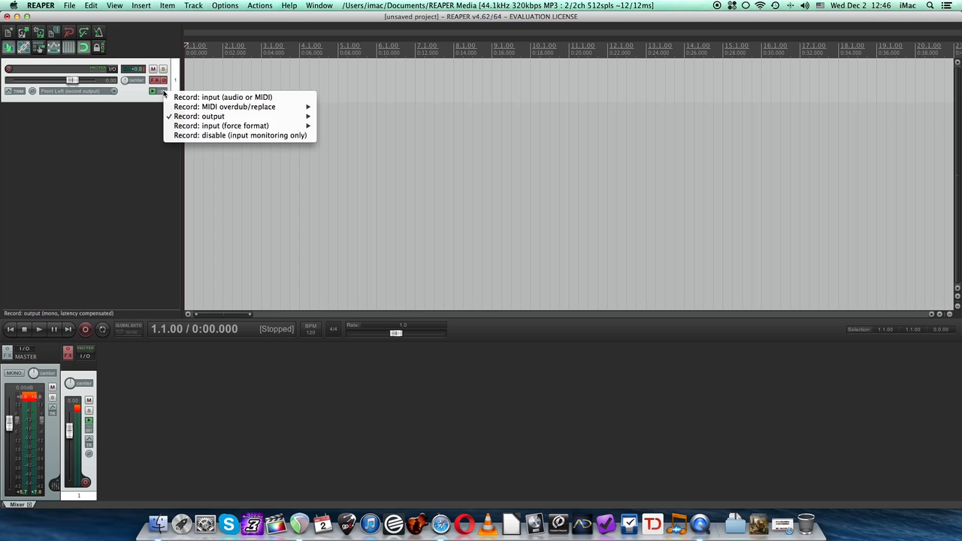
{"action": "mouse_move", "coordinate": [232, 119]}
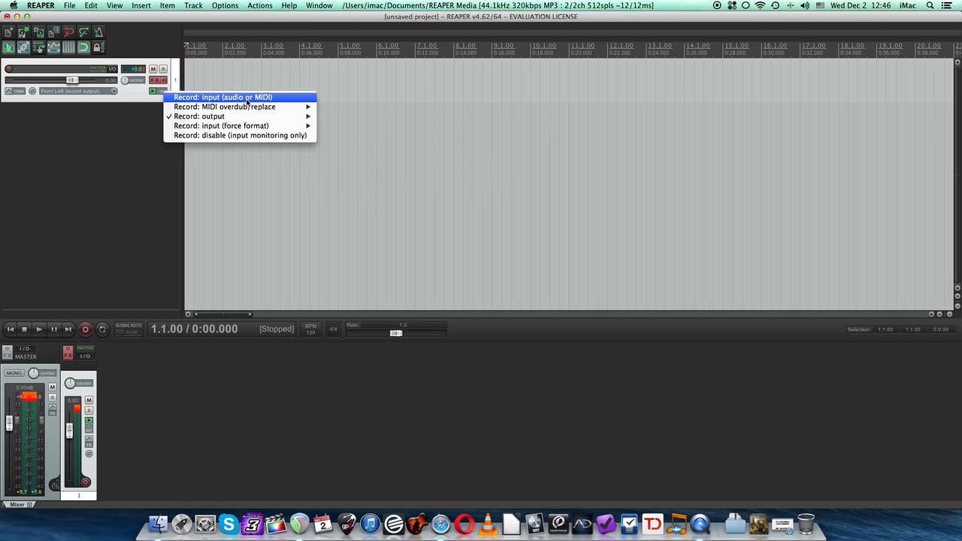
{"action": "left_click", "coordinate": [246, 98]}
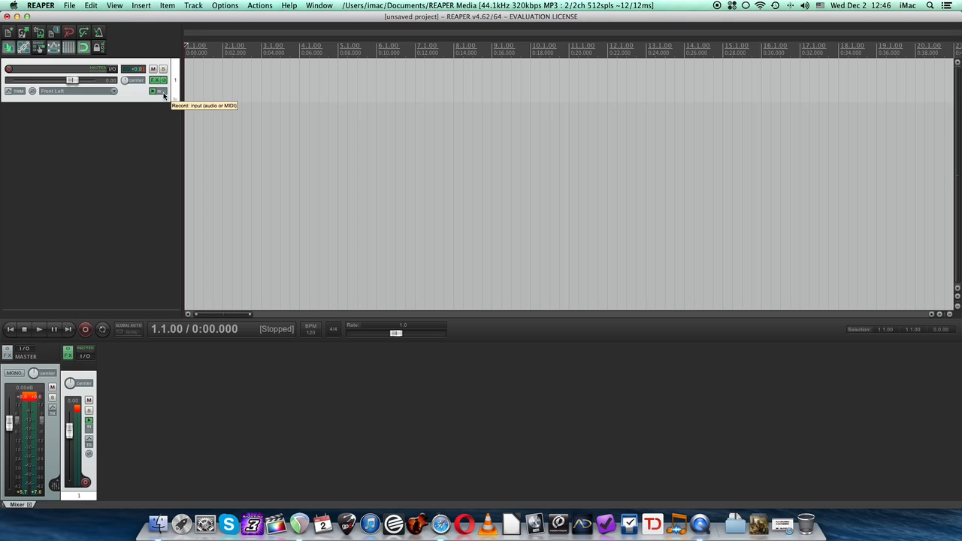
Arm track 1, record a guitar take of about 15 seconds and save the recorded file
{"action": "left_click", "coordinate": [9, 69]}
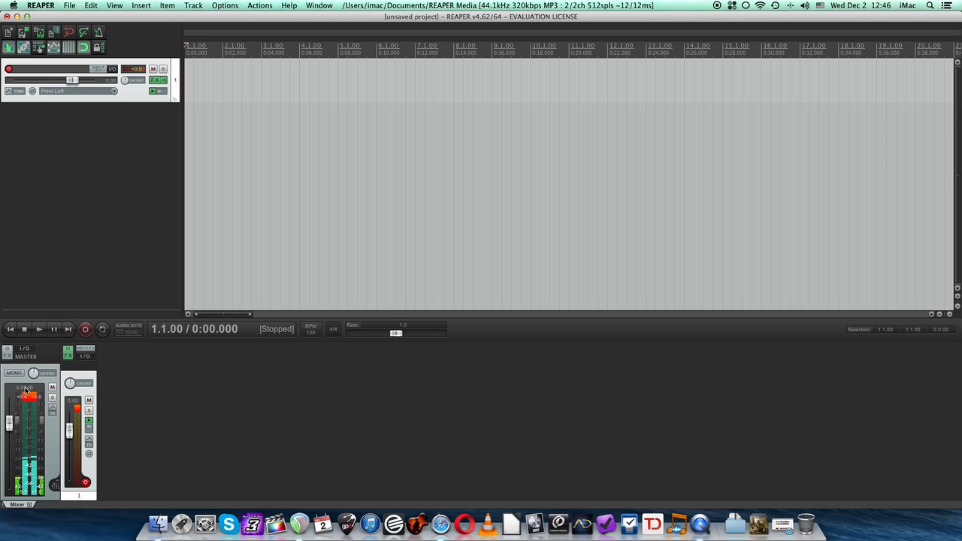
{"action": "left_click", "coordinate": [90, 332]}
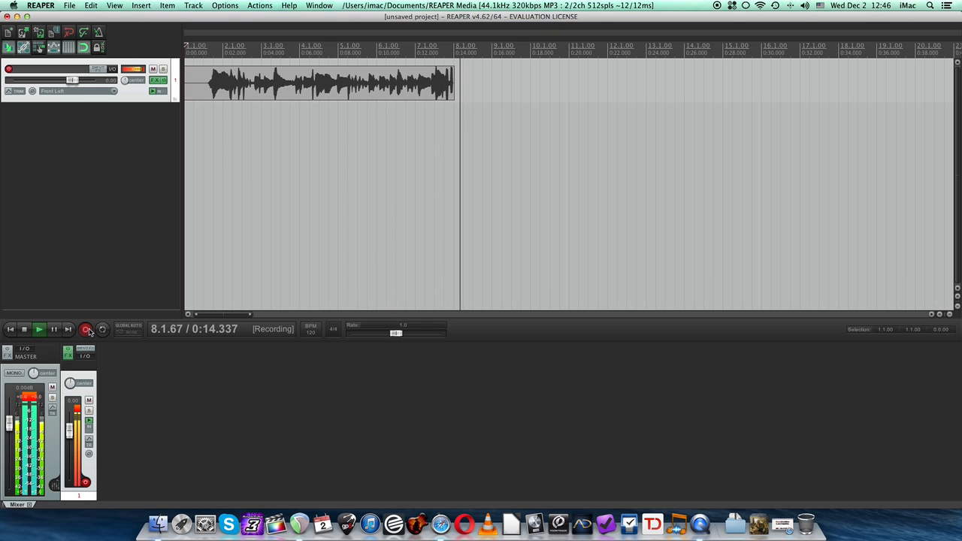
{"action": "left_click", "coordinate": [86, 330]}
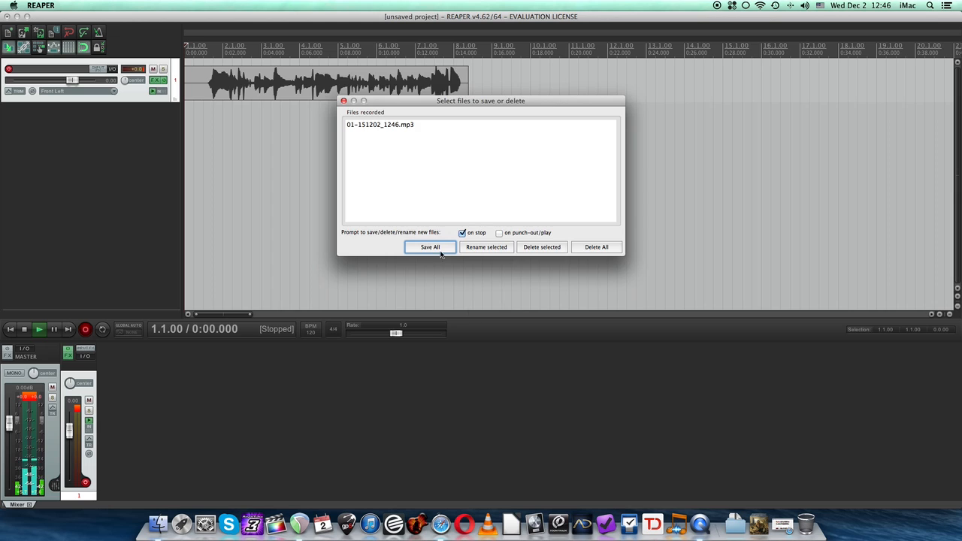
{"action": "left_click", "coordinate": [438, 251]}
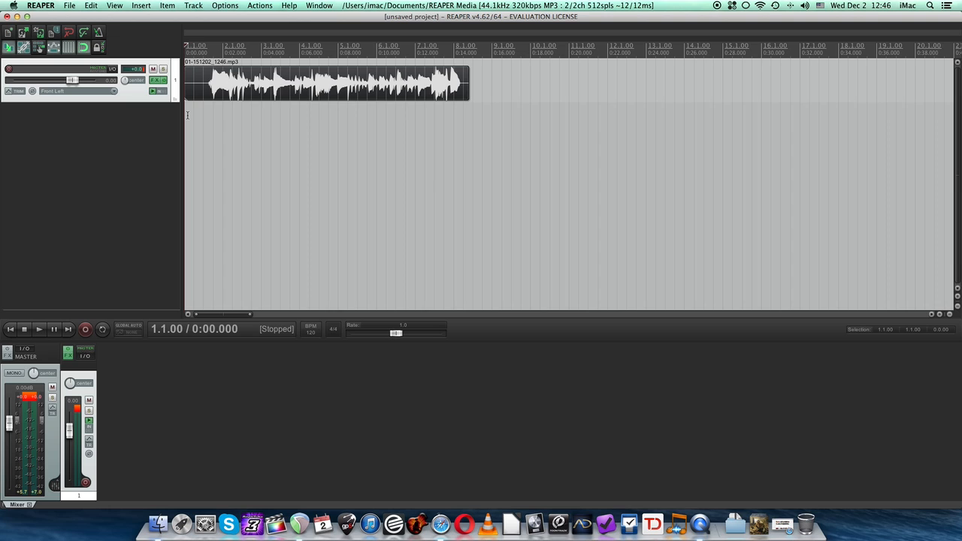
Disarm track 1 and play the opening of the new take with its effects enabled
{"action": "key", "text": "space"}
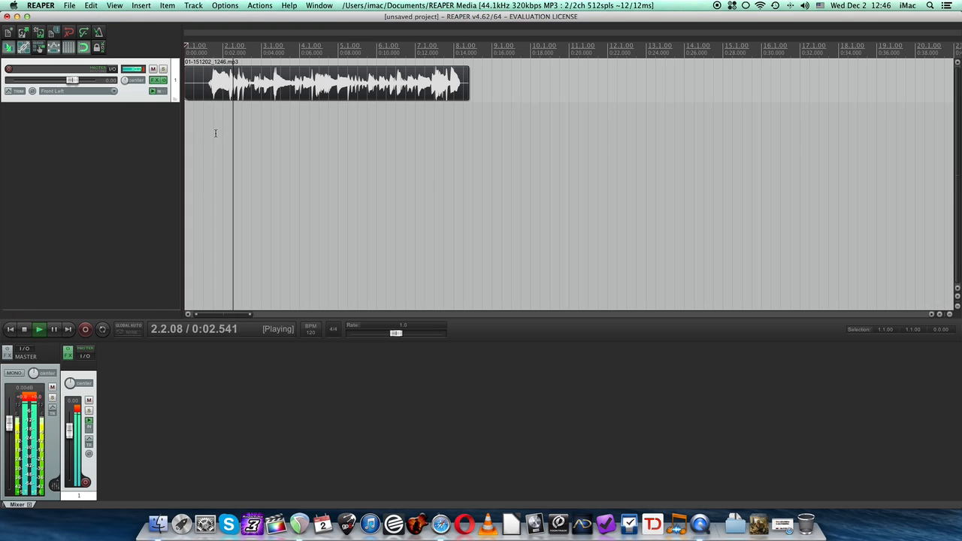
{"action": "key", "text": "space"}
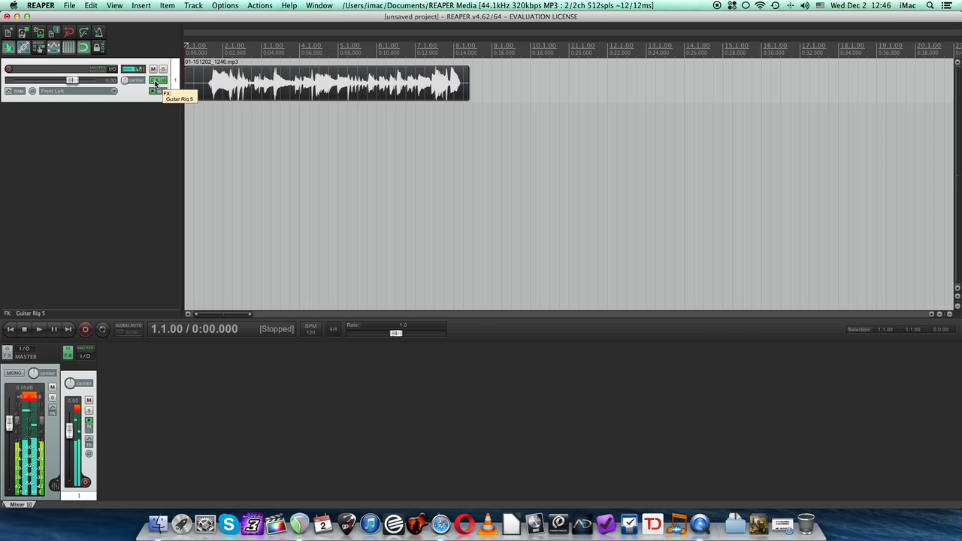
Switch track 1's Guitar Rig 5 preset to Crazy Randy, play the take through it and close the effects window
{"action": "left_click", "coordinate": [157, 81]}
{"action": "left_click_drag", "start_coordinate": [323, 18], "coordinate": [415, 20]}
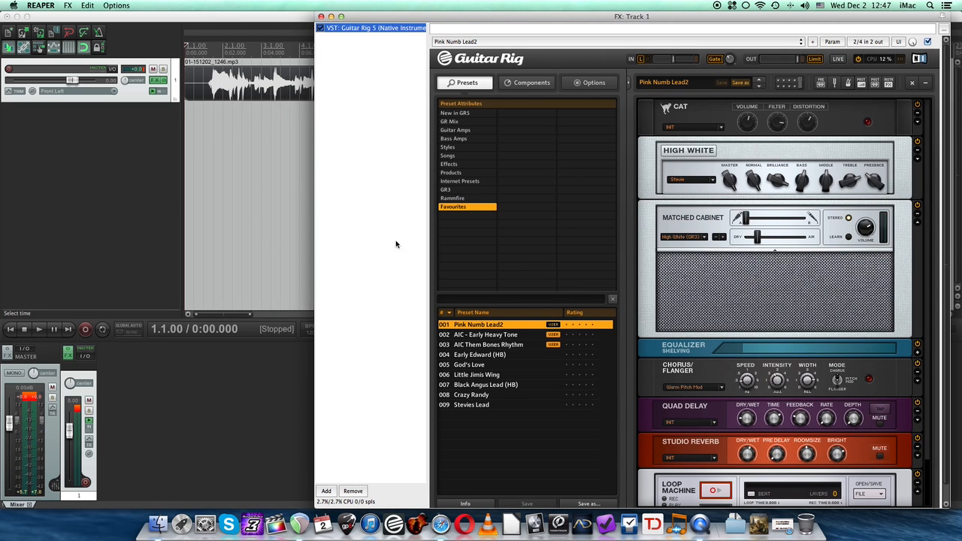
{"action": "left_click", "coordinate": [479, 396]}
{"action": "key", "text": "space"}
{"action": "left_click_drag", "start_coordinate": [412, 16], "coordinate": [514, 18]}
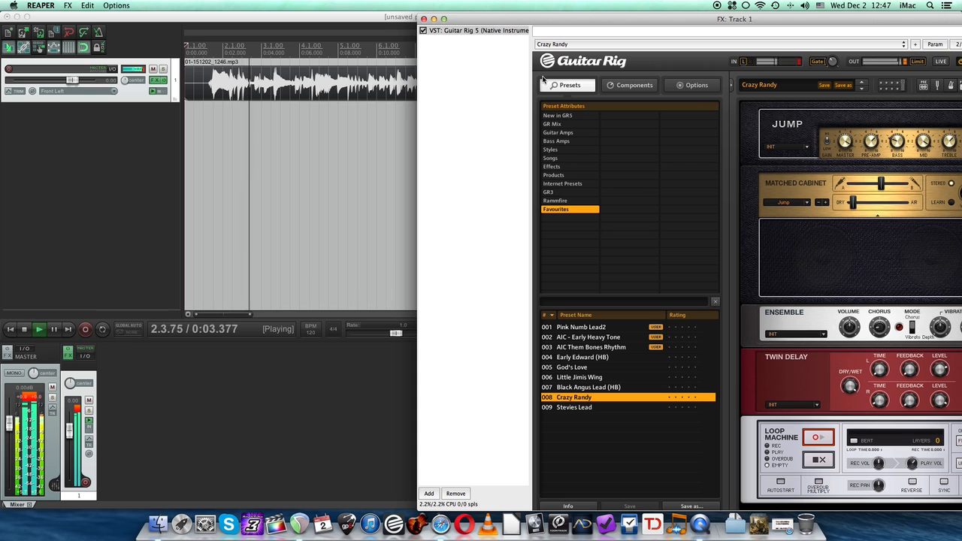
{"action": "key", "text": "space"}
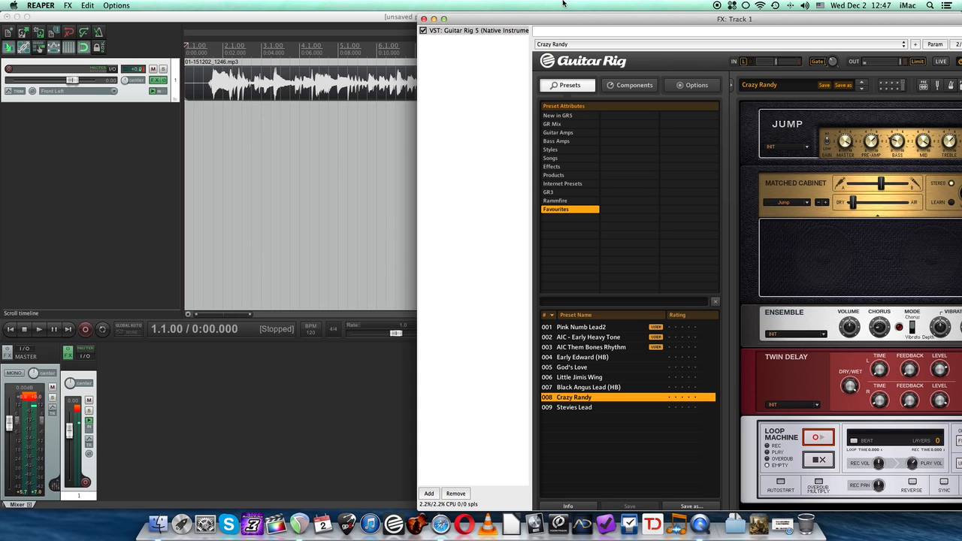
{"action": "left_click_drag", "start_coordinate": [530, 19], "coordinate": [339, 15]}
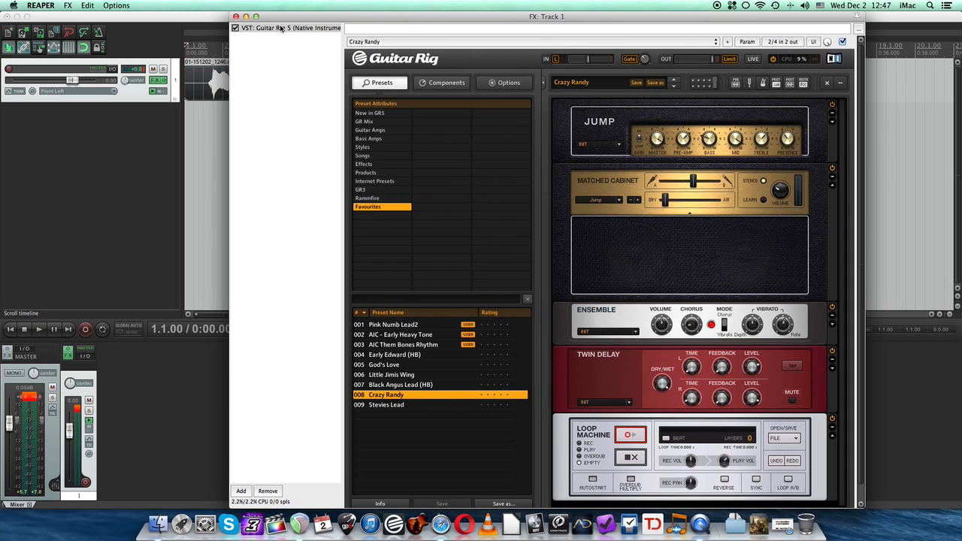
{"action": "left_click", "coordinate": [236, 16]}
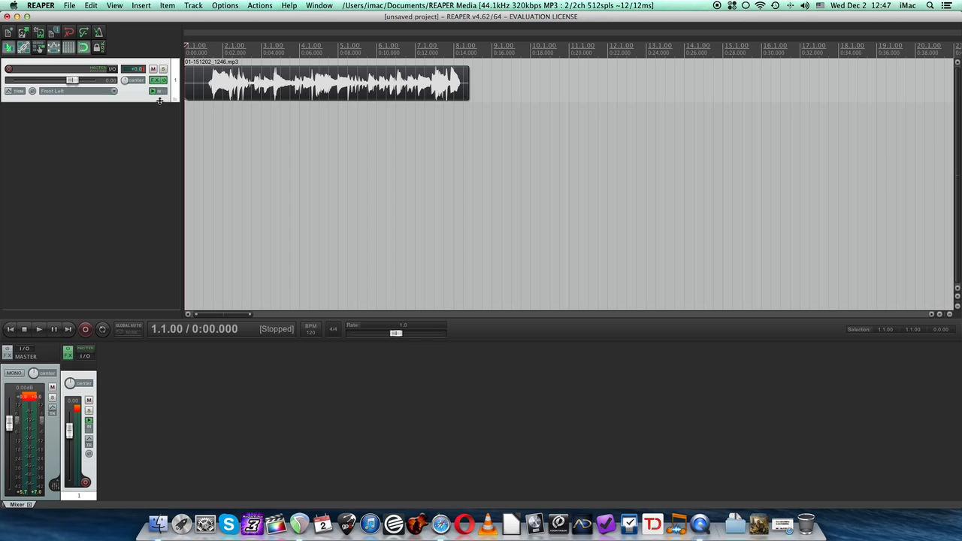